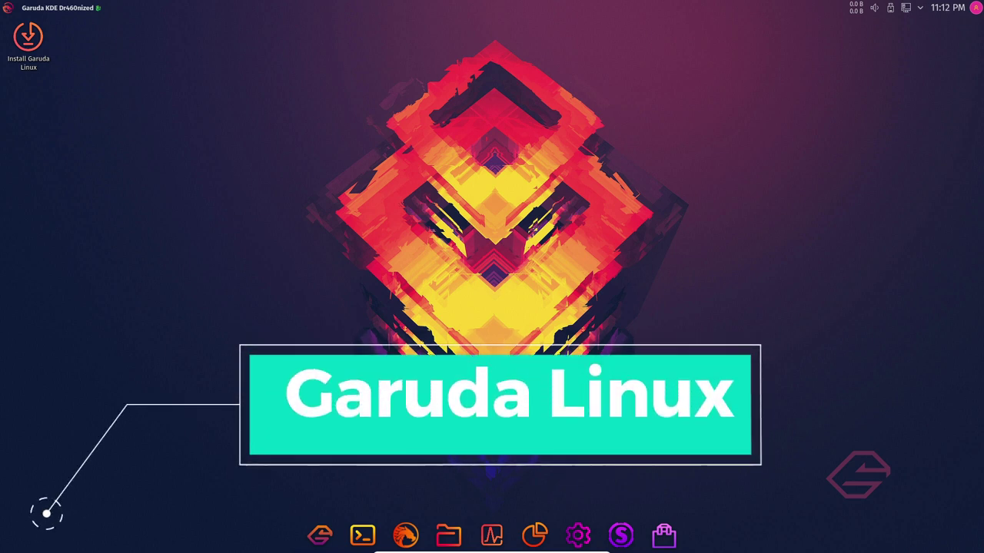
Step: Launch Dolphin from the dock, showing the Home folder's eight default folders
{"action": "left_click", "coordinate": [449, 536]}
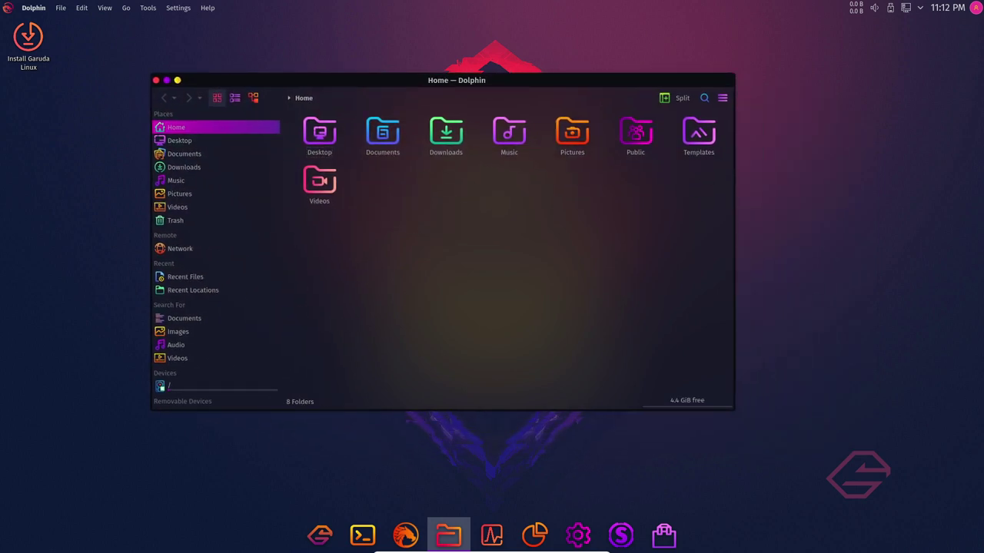
{"action": "left_click", "coordinate": [722, 98]}
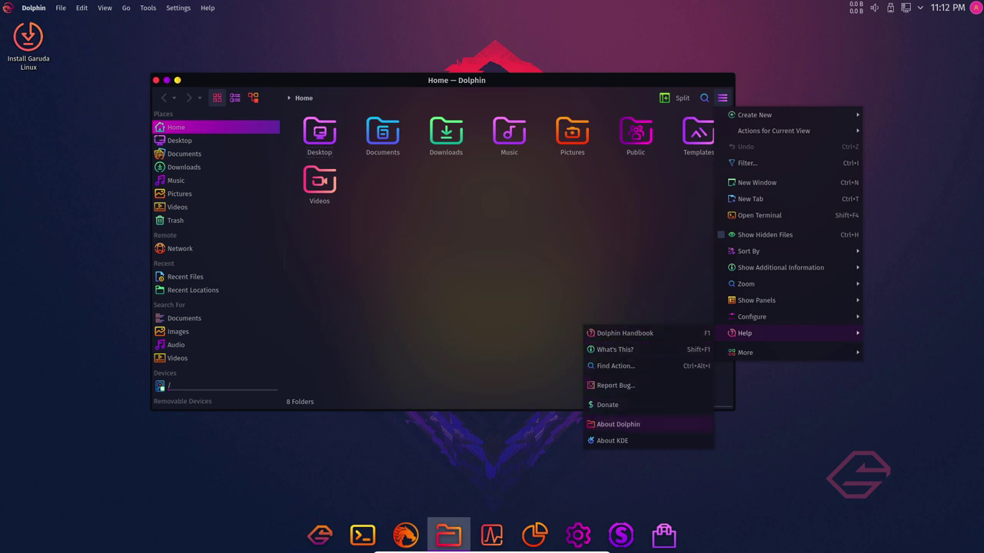
{"action": "left_click", "coordinate": [617, 424]}
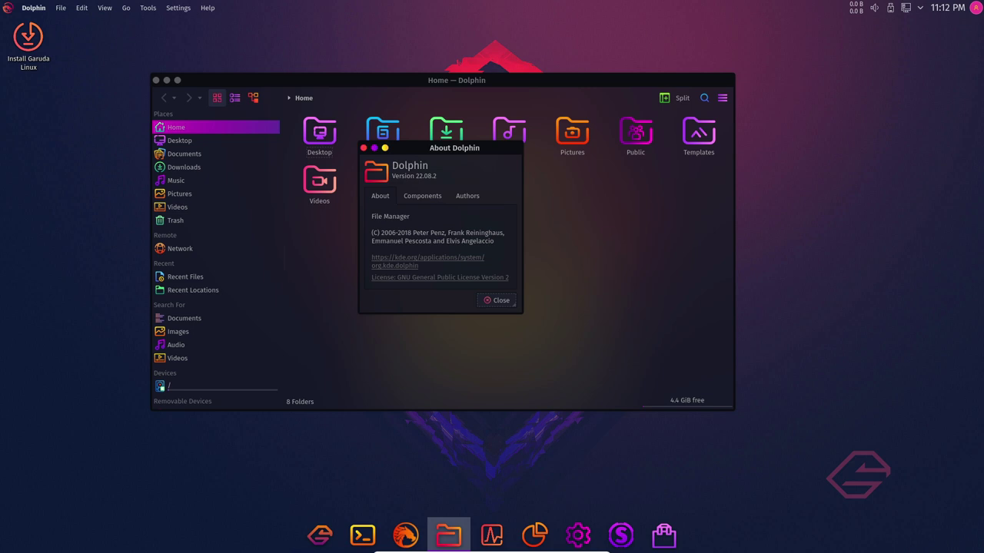
{"action": "key", "text": "ctrl+Tab"}
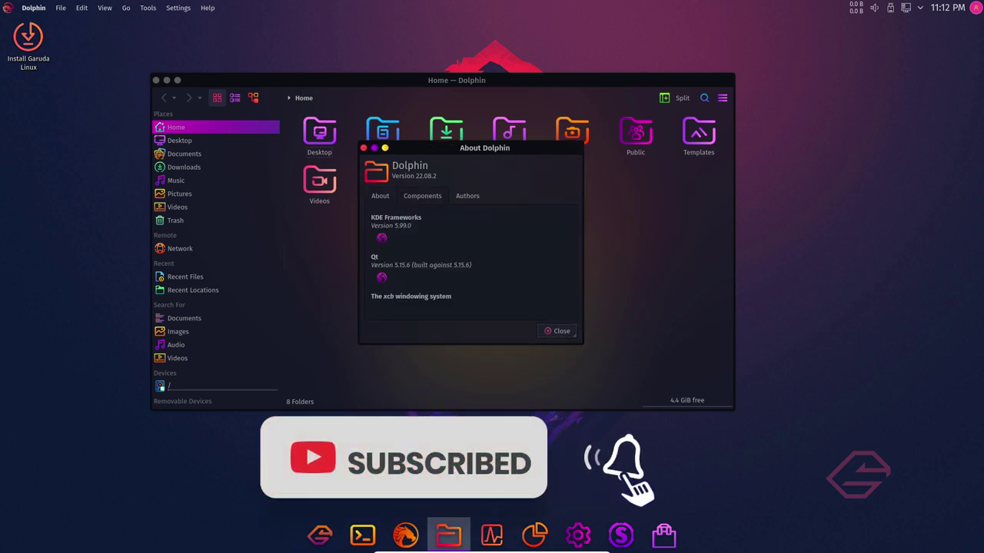
{"action": "key", "text": "Escape"}
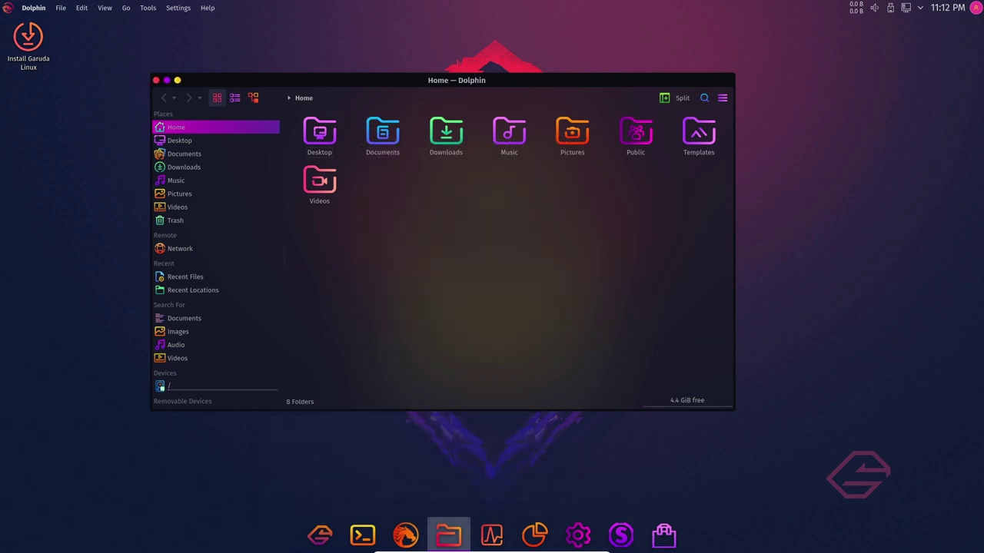
Step: Maximize and restore Dolphin, minimize it, bring it back with Alt+Tab, then minimize again
{"action": "key", "text": "super+Page_Up"}
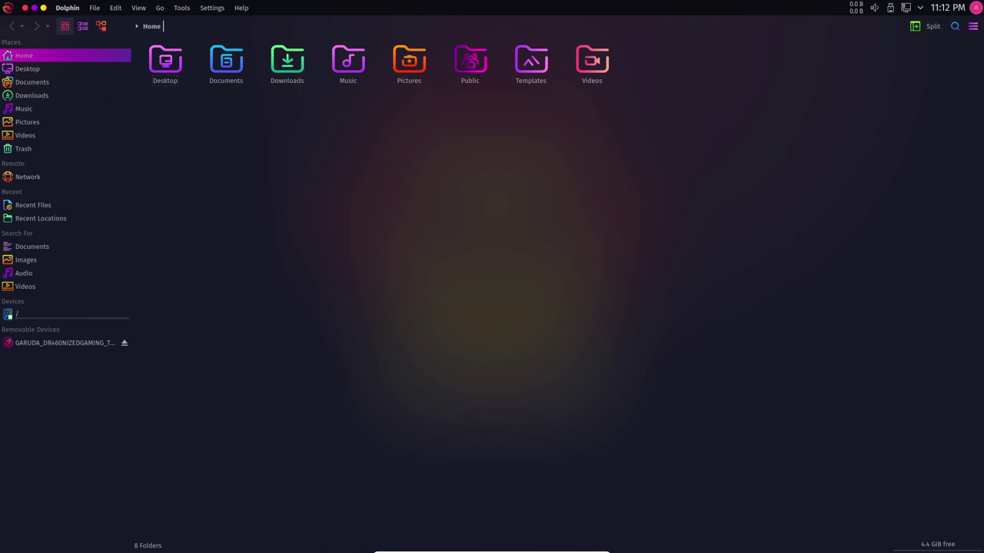
{"action": "key", "text": "super+Page_Up"}
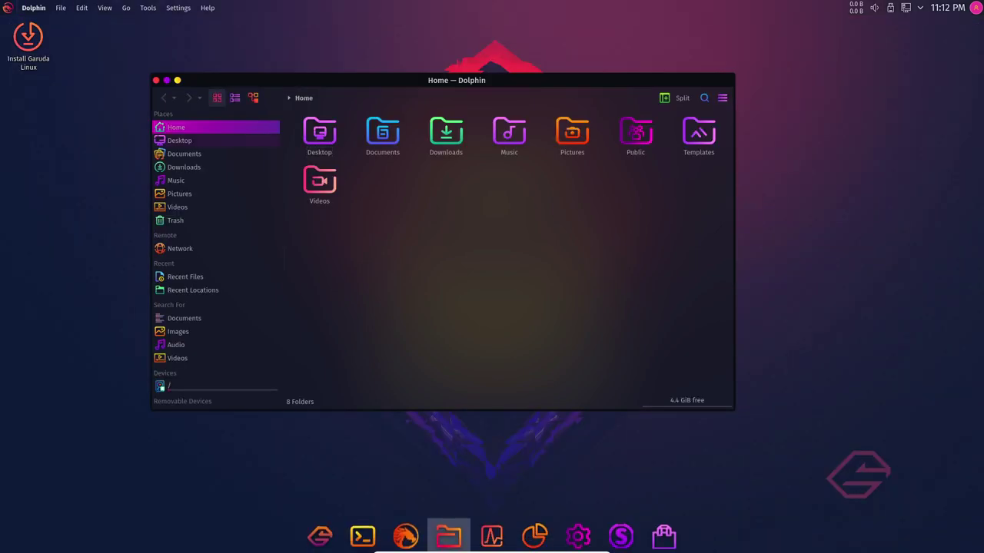
{"action": "key", "text": "super+Page_Down"}
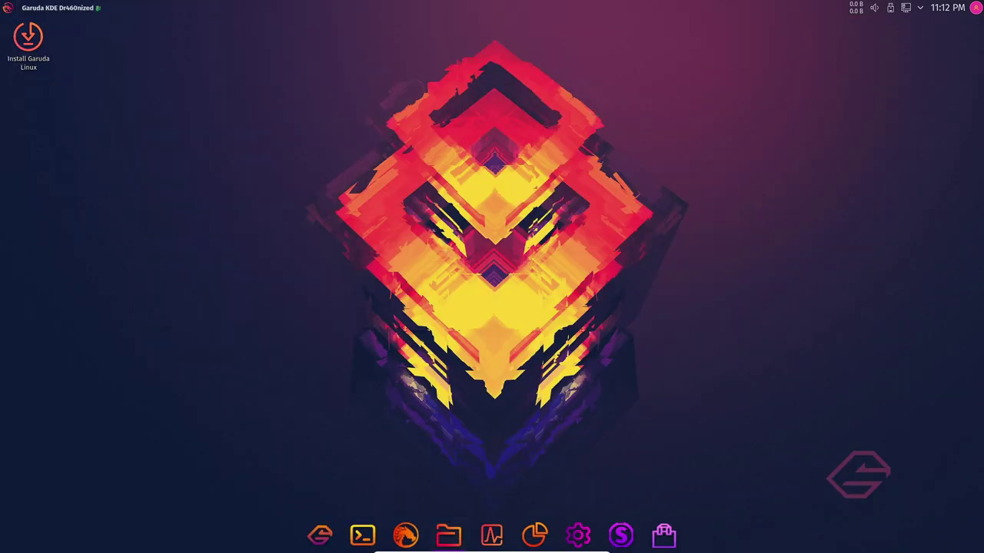
{"action": "key", "text": "alt+Tab"}
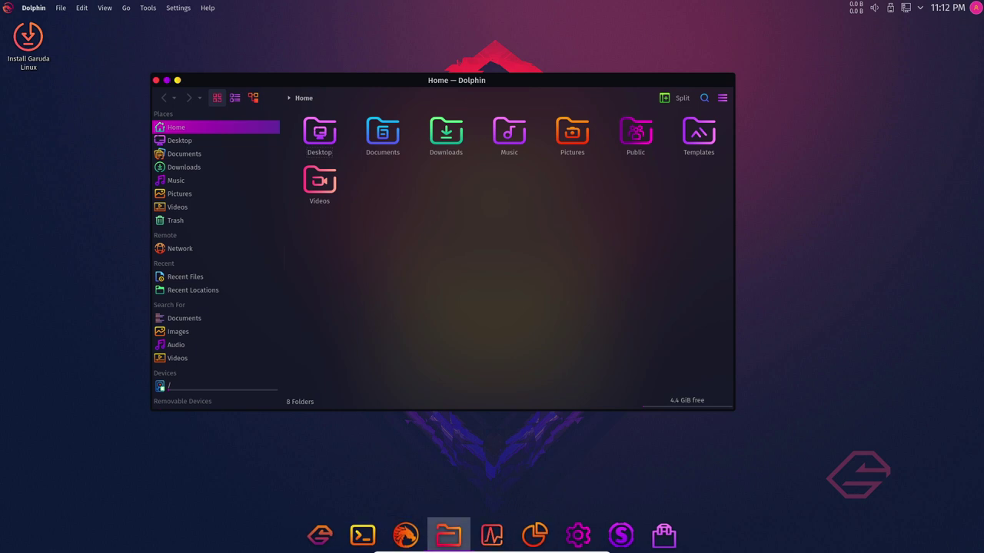
{"action": "key", "text": "super+Page_Down"}
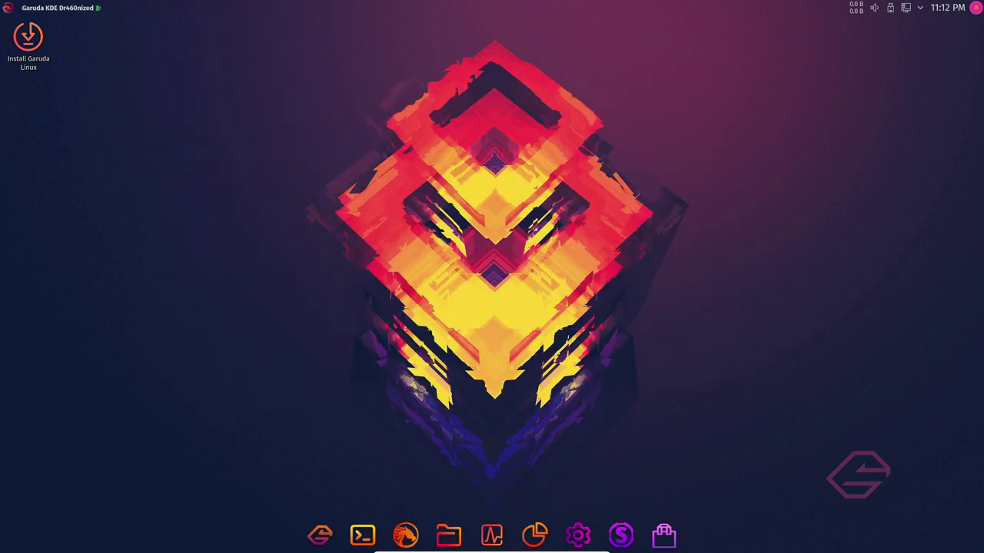
Step: Launch System Settings and step from Appearance's Plasma Style to Workspace Behavior's General Behavior
{"action": "left_click", "coordinate": [573, 531]}
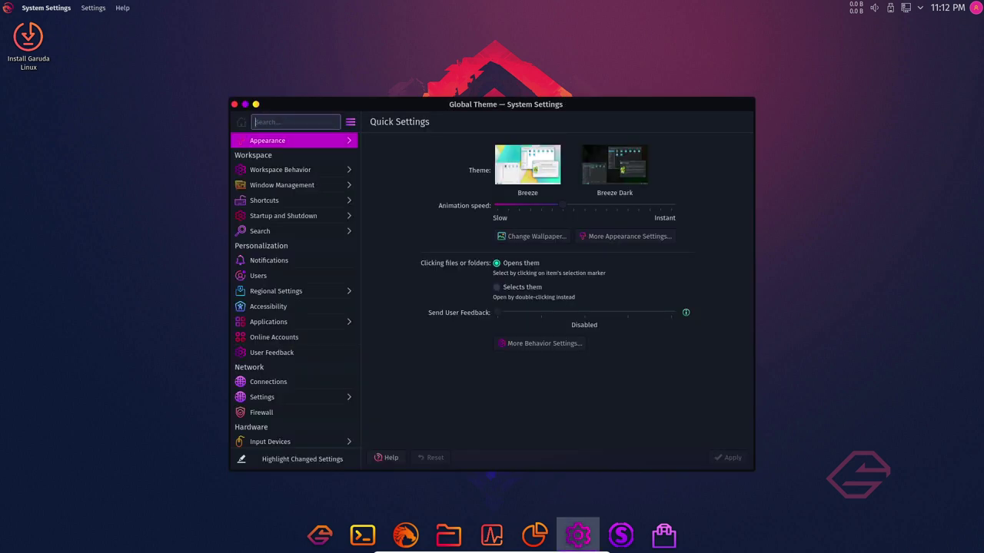
{"action": "key", "text": "Return"}
{"action": "key", "text": "Down"}
{"action": "key", "text": "Down"}
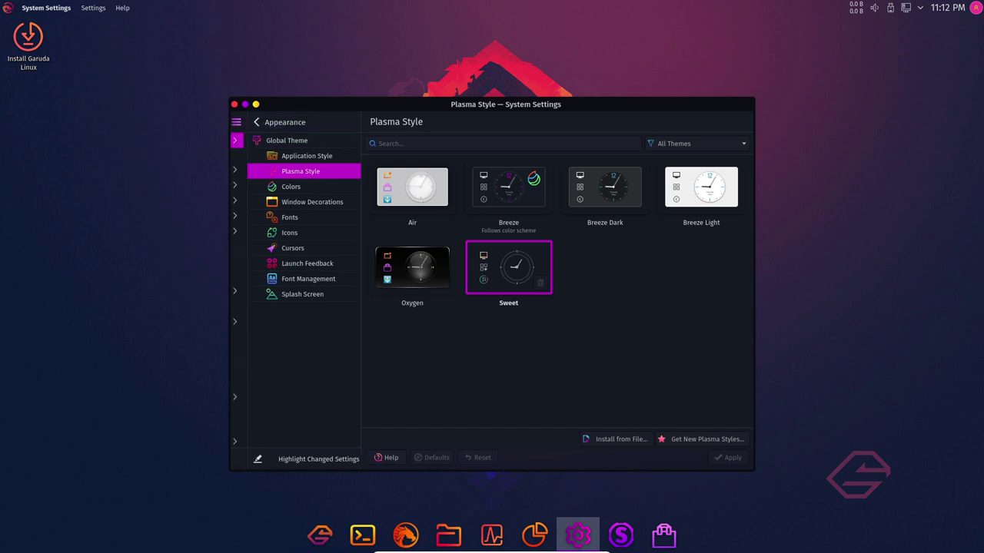
{"action": "key", "text": "Left"}
{"action": "key", "text": "Down"}
{"action": "key", "text": "Return"}
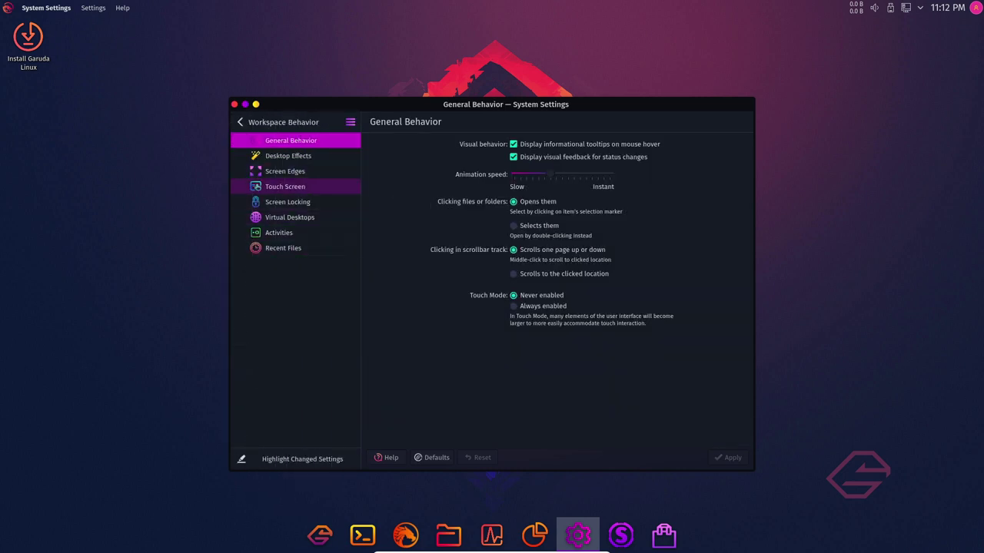
Step: Browse the Desktop Effects list, then move on to Screen Edges
{"action": "key", "text": "Up"}
{"action": "key", "text": "Up"}
{"action": "key", "text": "Return"}
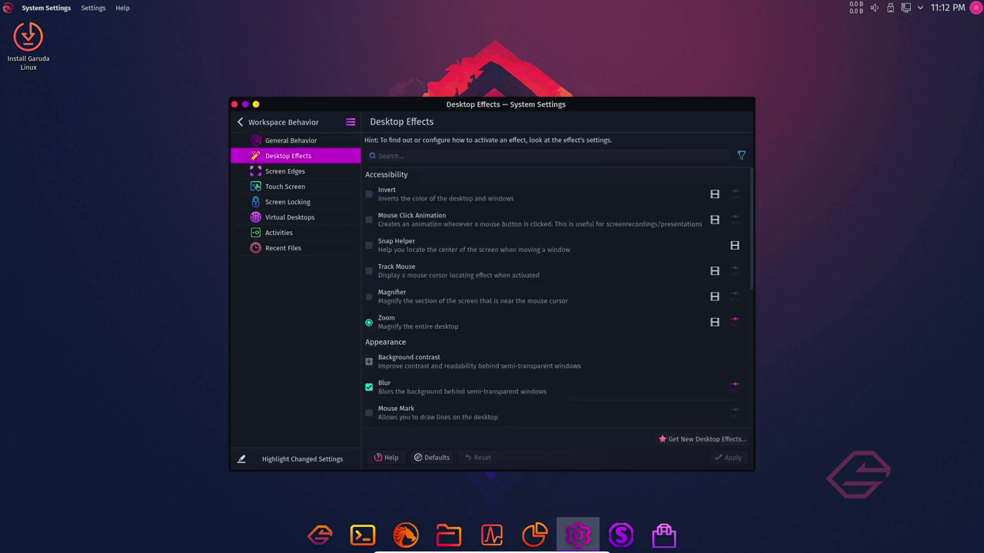
{"action": "key", "text": "Down"}
{"action": "key", "text": "Down"}
{"action": "key", "text": "Down"}
{"action": "key", "text": "Down"}
{"action": "key", "text": "Down"}
{"action": "key", "text": "Down"}
{"action": "key", "text": "Down"}
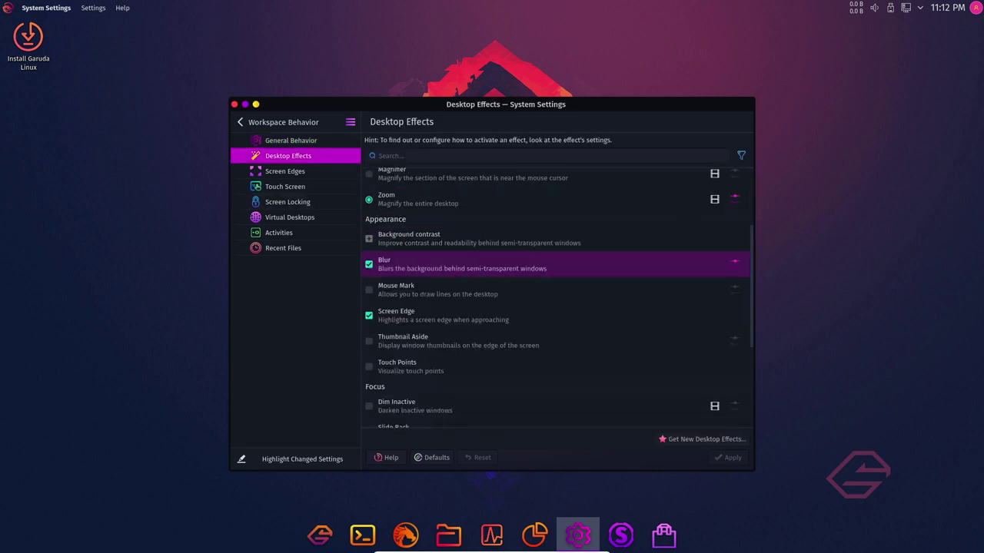
Step: Step through Touch Screen, Screen Locking, Virtual Desktops and Activities to Recent Files
{"action": "key", "text": "Down"}
{"action": "key", "text": "Down"}
{"action": "scroll", "coordinate": [557, 295], "scroll_direction": "down", "scroll_amount": 1}
{"action": "scroll", "coordinate": [557, 295], "scroll_direction": "down", "scroll_amount": 1}
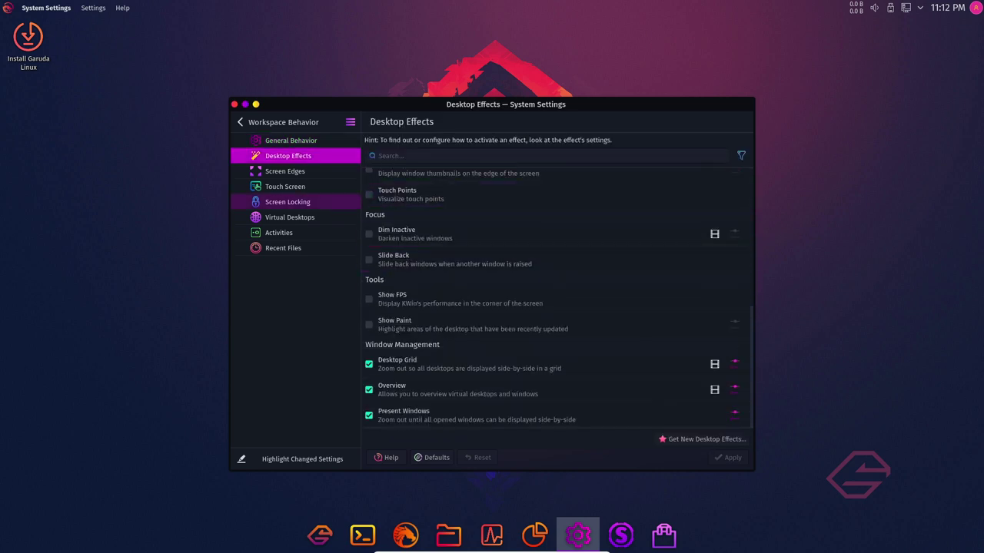
{"action": "key", "text": "Return"}
{"action": "key", "text": "Down"}
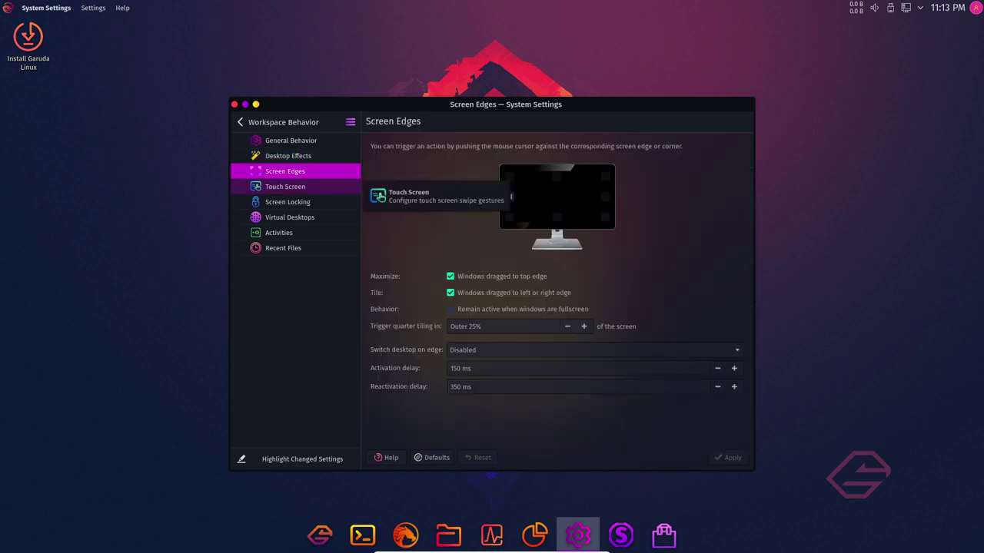
{"action": "key", "text": "Return"}
{"action": "key", "text": "Down"}
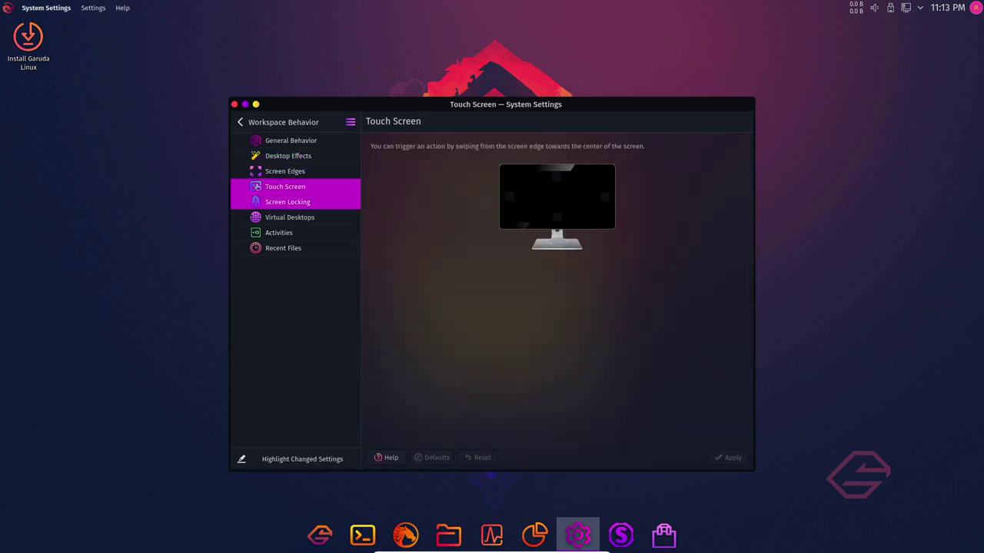
{"action": "key", "text": "Return"}
{"action": "key", "text": "Down"}
{"action": "key", "text": "Return"}
{"action": "key", "text": "Down"}
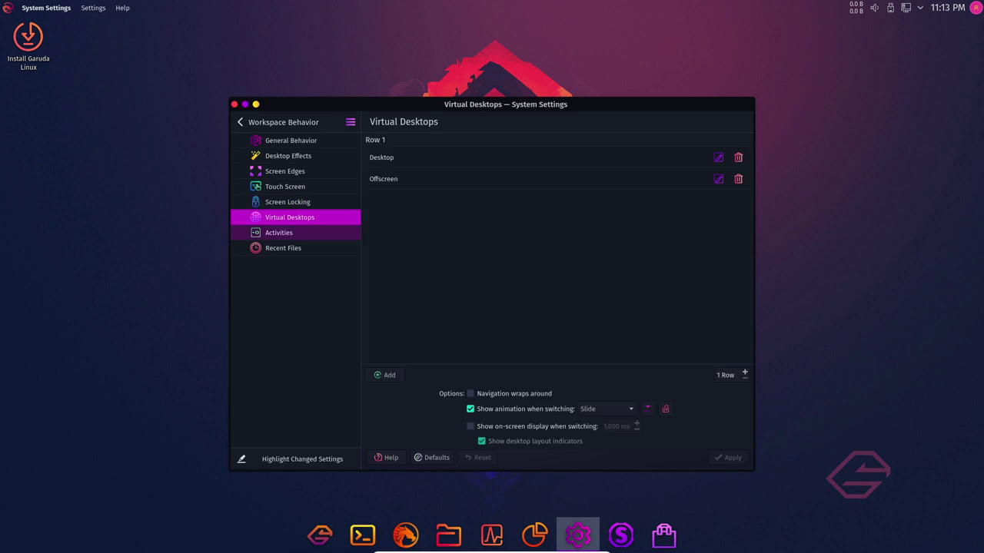
{"action": "key", "text": "Return"}
{"action": "key", "text": "Return"}
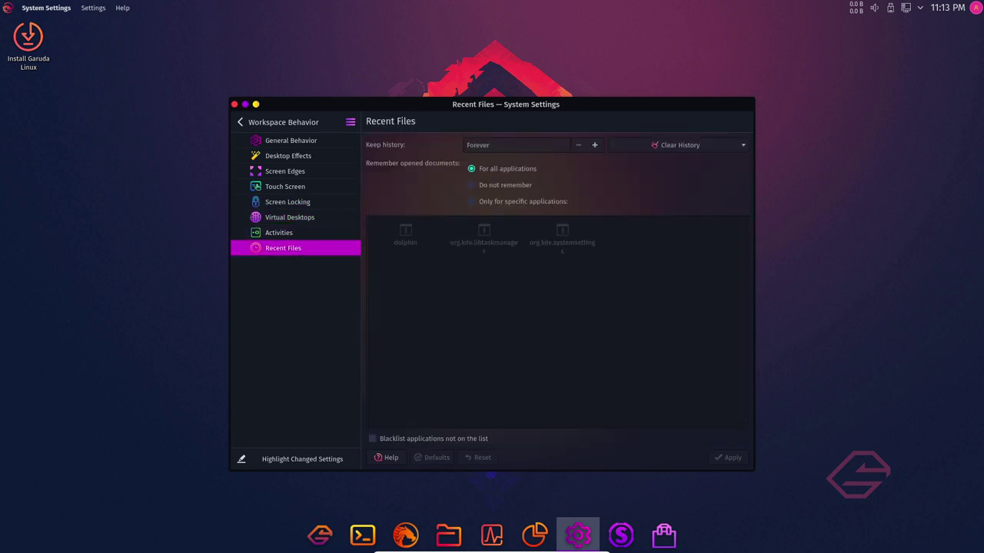
{"action": "key", "text": "shift+Tab"}
{"action": "key", "text": "Return"}
Step: Open Window Management and view its titlebar actions and window actions tabs
{"action": "key", "text": "Down"}
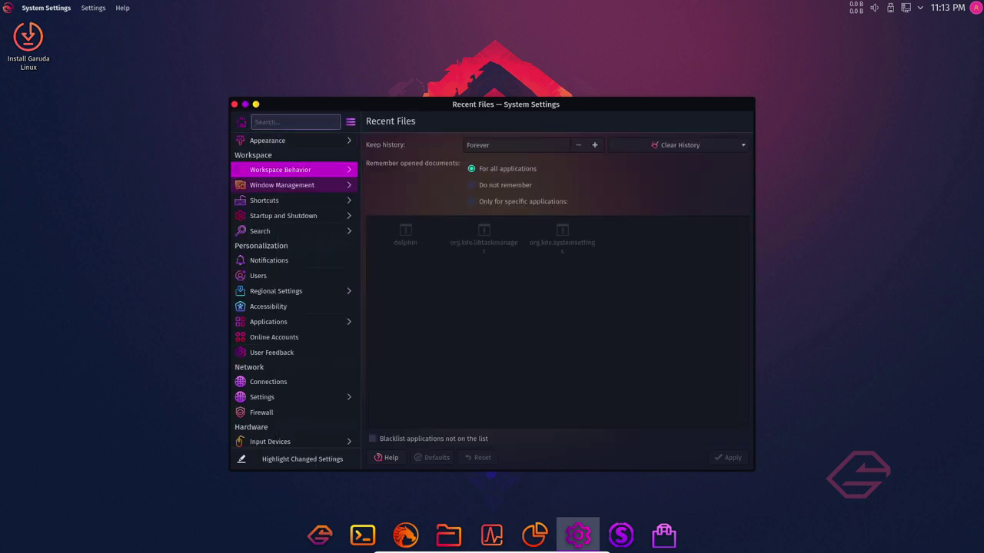
{"action": "key", "text": "Return"}
{"action": "key", "text": "Tab"}
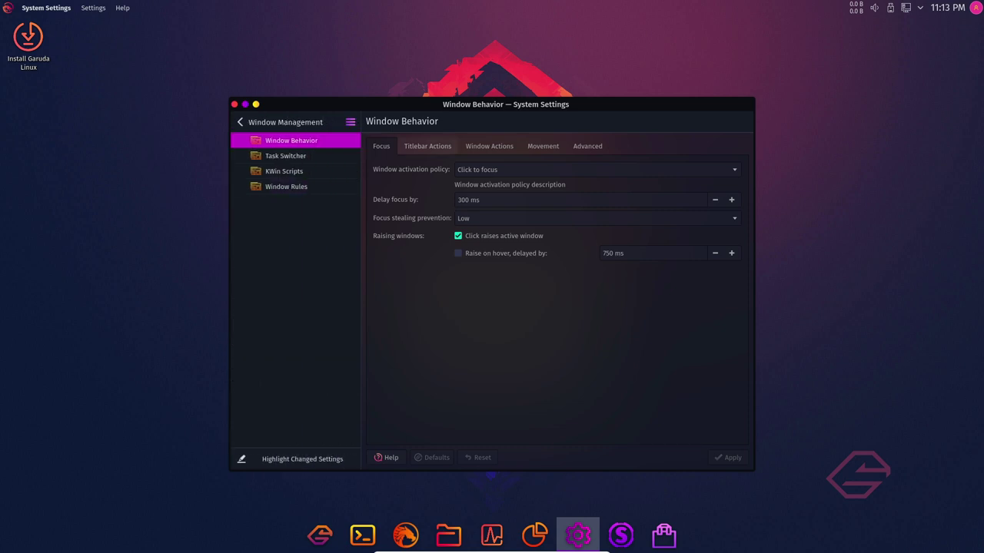
{"action": "key", "text": "Right"}
{"action": "key", "text": "Right"}
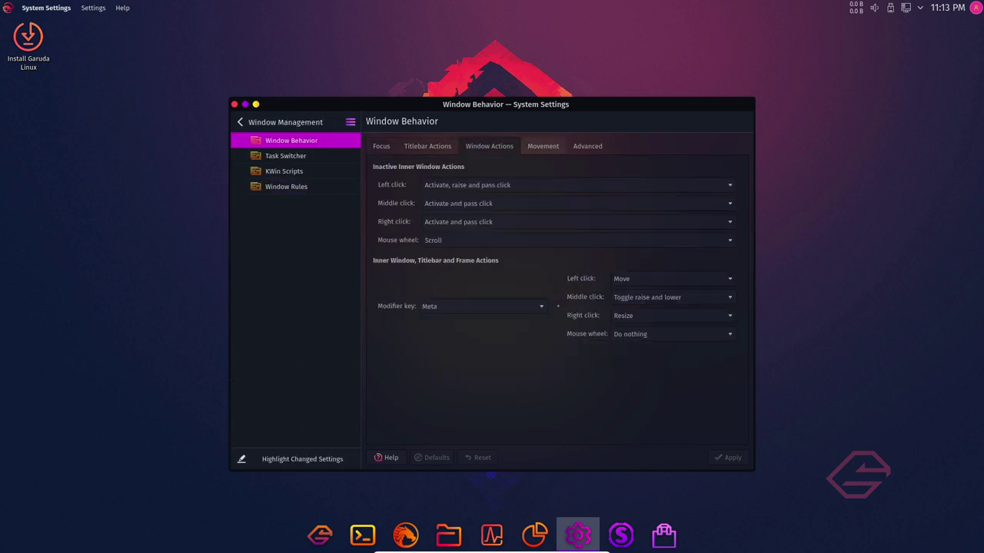
{"action": "key", "text": "Right"}
{"action": "key", "text": "Right"}
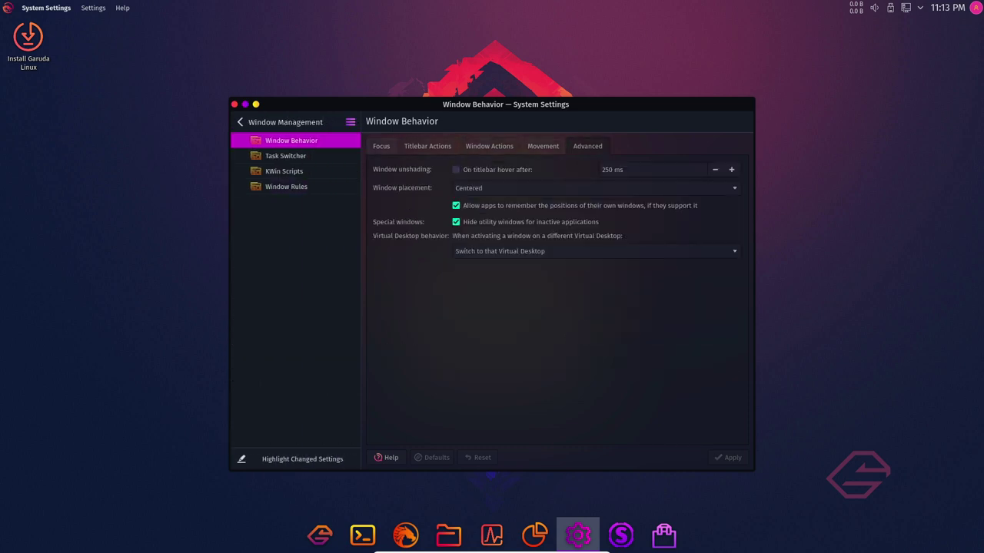
Step: Browse Task Switcher, KWin Scripts and Window Rules, then go to Shortcuts
{"action": "left_click", "coordinate": [381, 146]}
{"action": "left_click", "coordinate": [285, 155]}
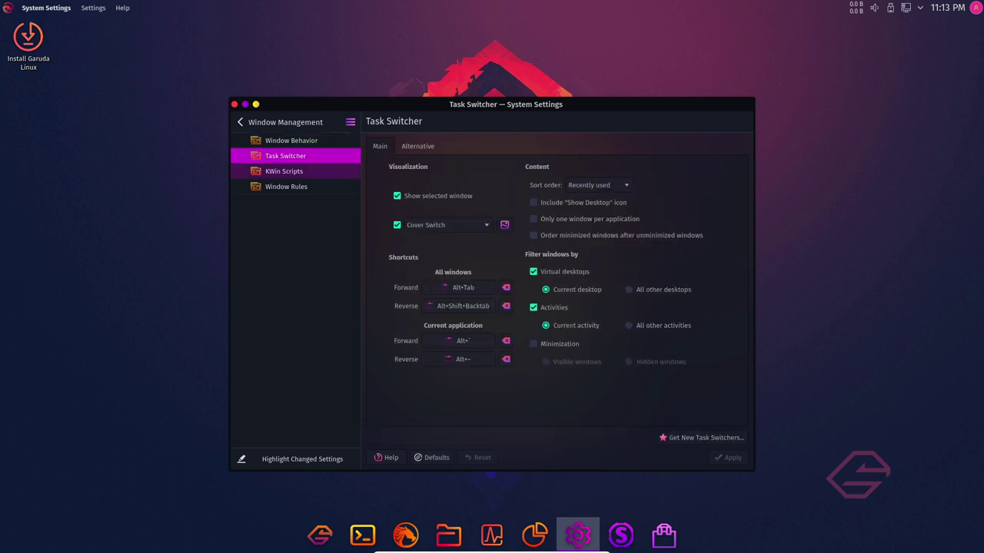
{"action": "left_click", "coordinate": [284, 170]}
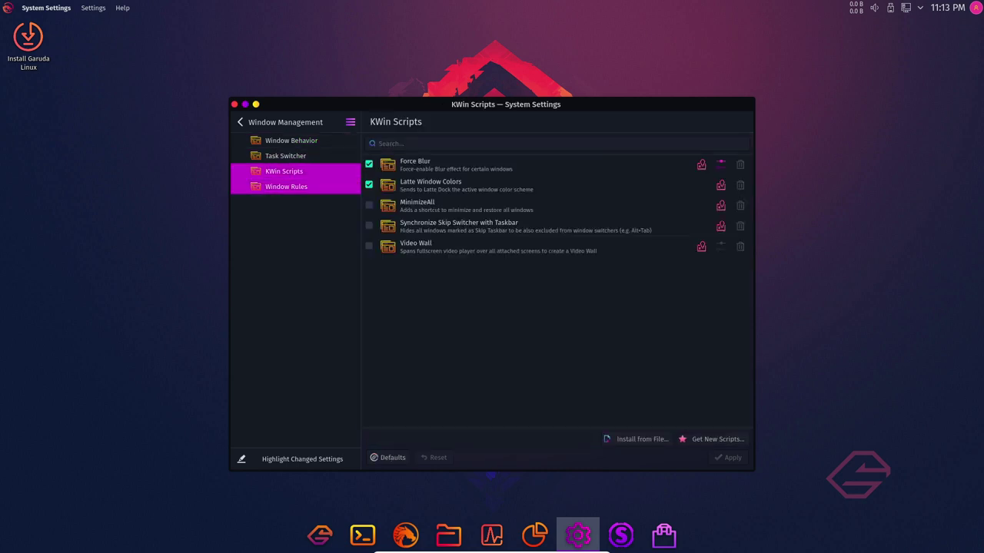
{"action": "left_click", "coordinate": [286, 185]}
{"action": "left_click", "coordinate": [240, 122]}
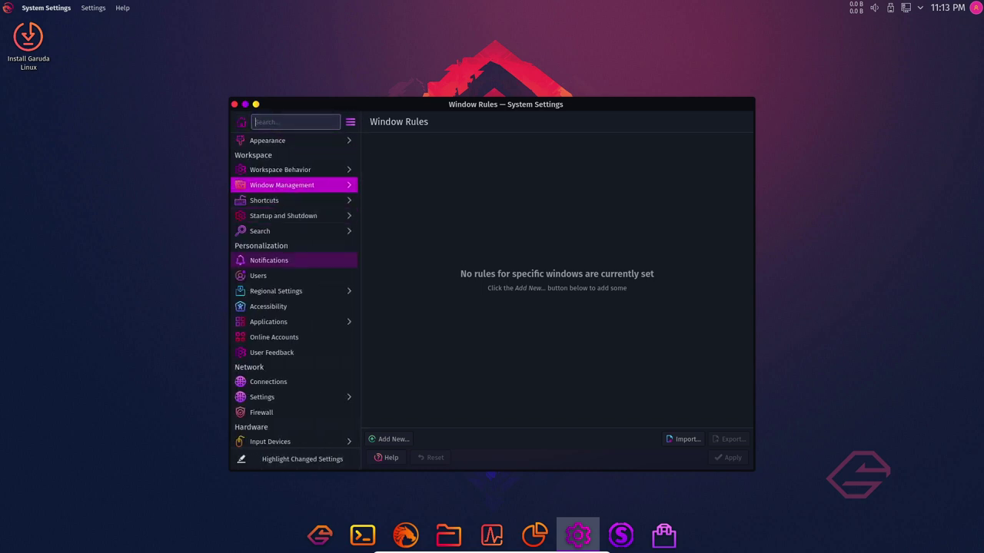
{"action": "left_click", "coordinate": [277, 199]}
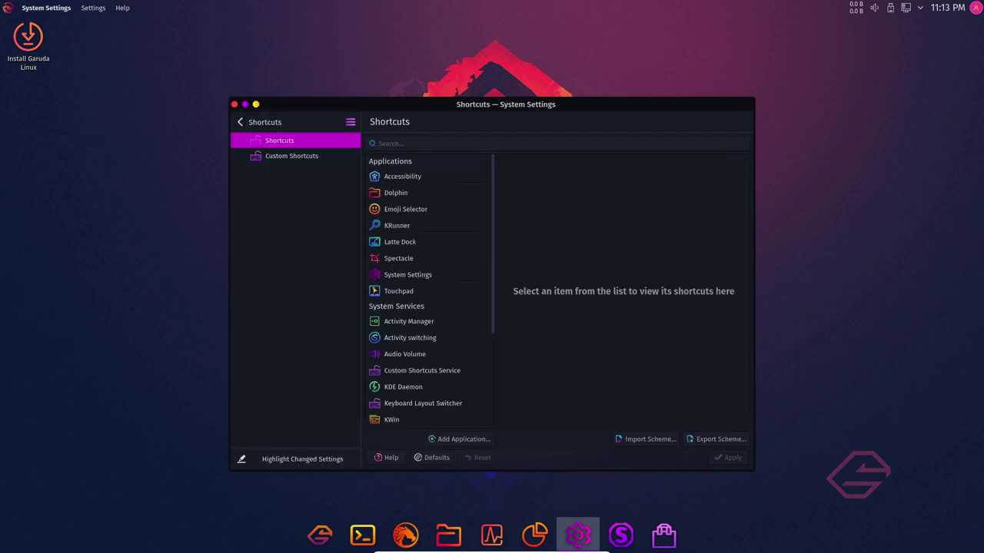
Step: View the Custom Shortcuts page, then return to the main category list
{"action": "scroll", "coordinate": [426, 307], "scroll_direction": "down", "scroll_amount": 1}
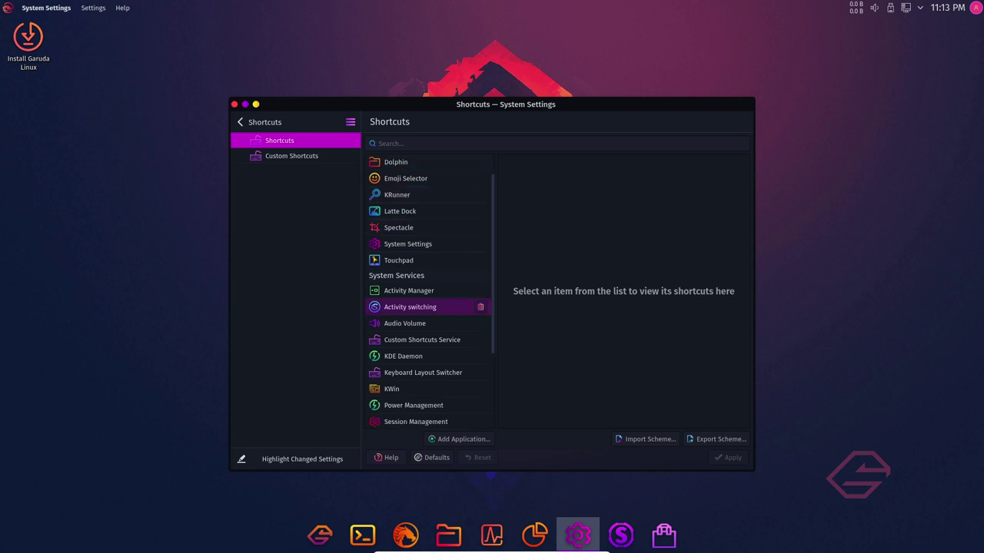
{"action": "scroll", "coordinate": [427, 307], "scroll_direction": "down", "scroll_amount": 2}
{"action": "scroll", "coordinate": [427, 308], "scroll_direction": "down", "scroll_amount": 1}
{"action": "left_click", "coordinate": [292, 156]}
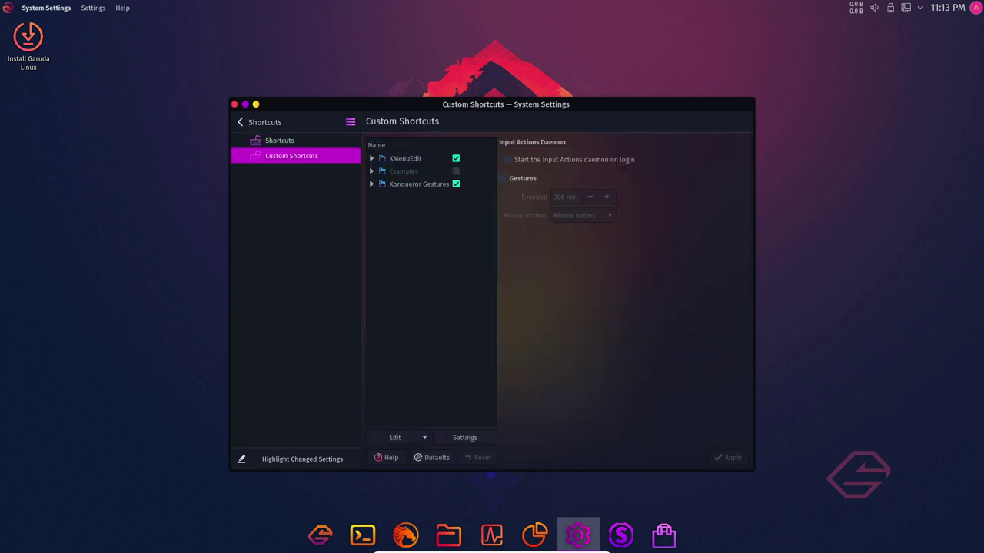
{"action": "left_click", "coordinate": [240, 121]}
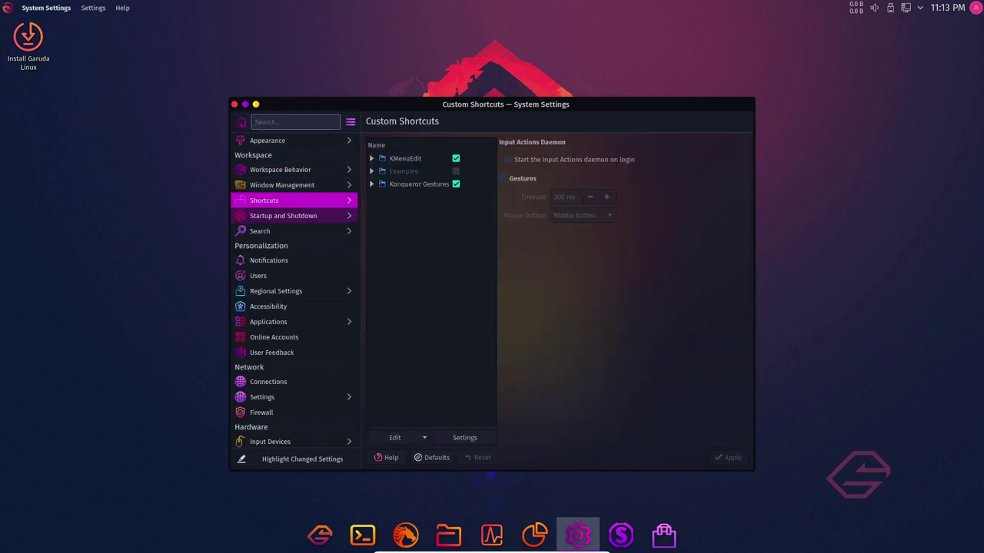
Step: Browse Startup and Shutdown (Autostart, Background Services, Desktop Session) and the Search settings
{"action": "left_click", "coordinate": [283, 215]}
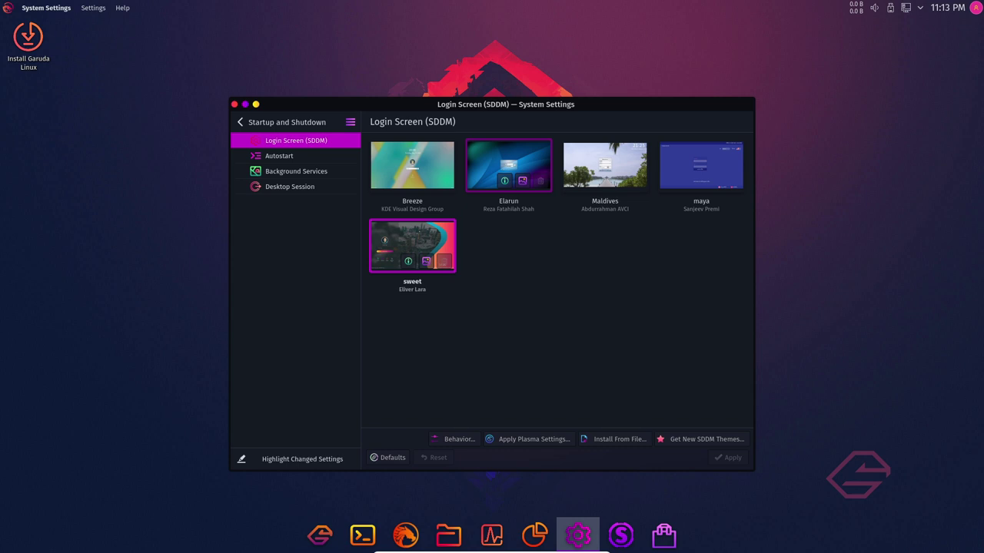
{"action": "left_click", "coordinate": [279, 155]}
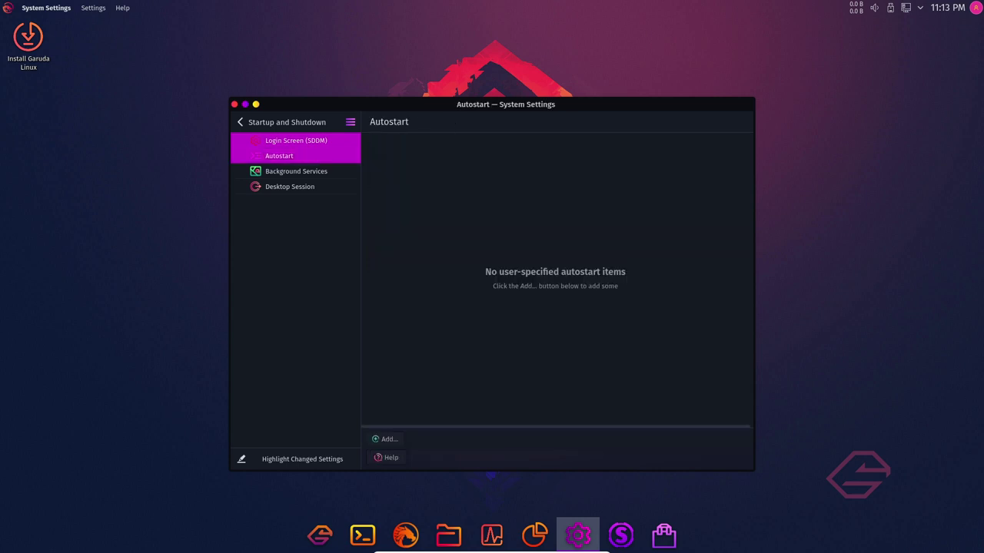
{"action": "left_click", "coordinate": [296, 171]}
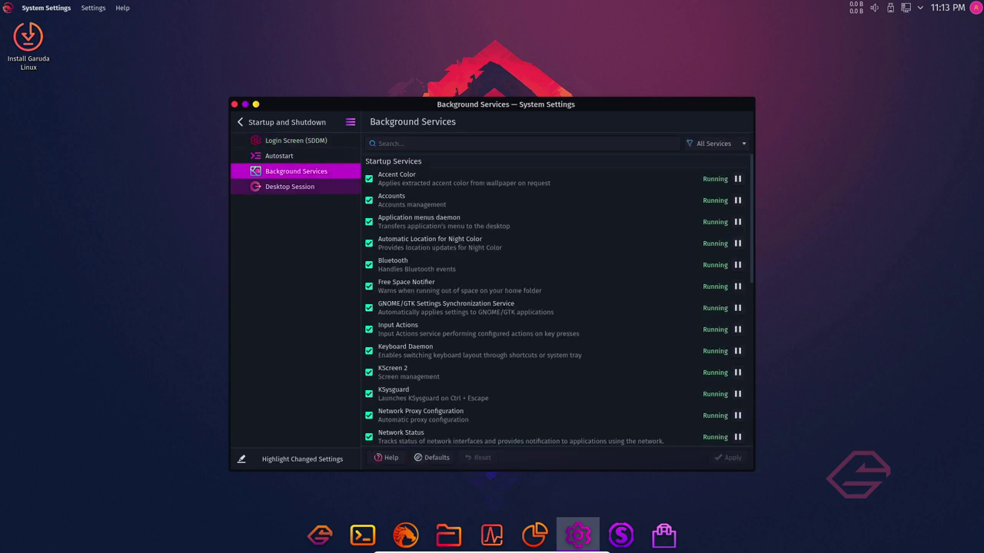
{"action": "left_click", "coordinate": [290, 186]}
{"action": "left_click", "coordinate": [240, 122]}
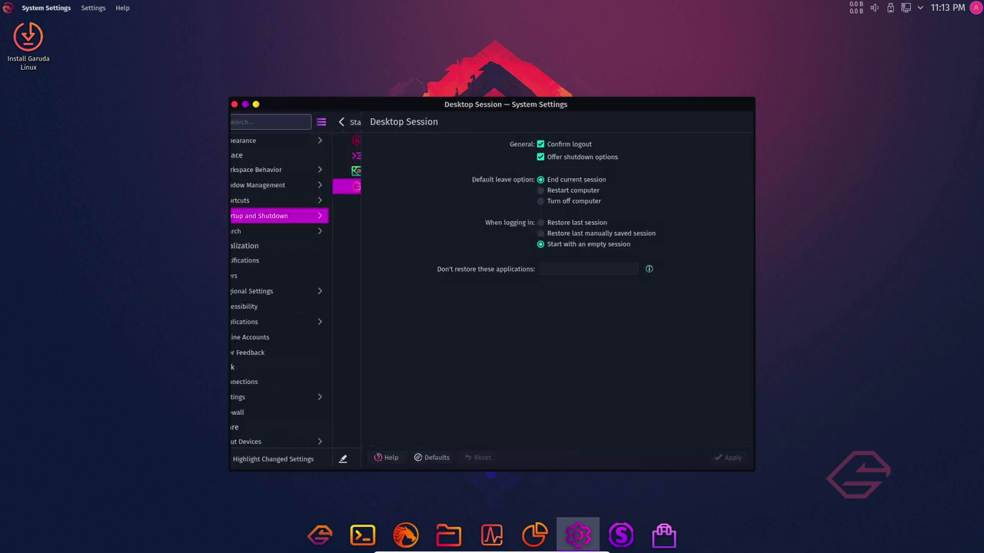
{"action": "left_click", "coordinate": [292, 230]}
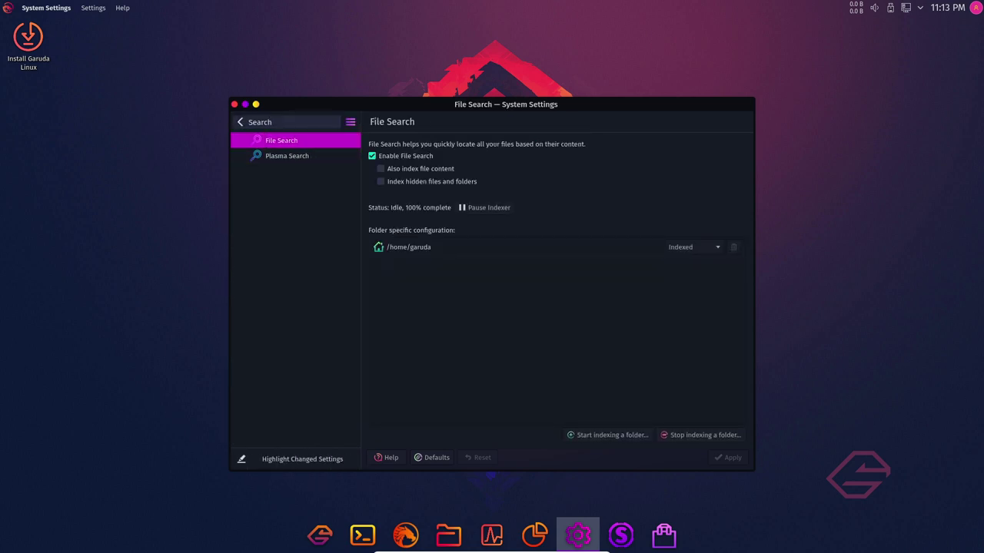
{"action": "left_click", "coordinate": [241, 121]}
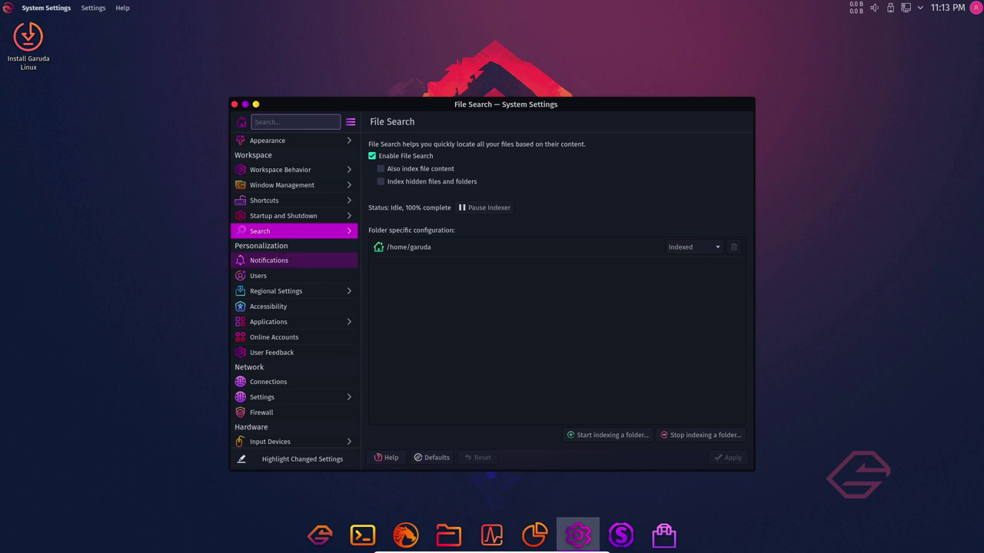
Step: Browse Notifications, Users, and Regional Settings' Spell Check and Date & Time pages
{"action": "left_click", "coordinate": [269, 260]}
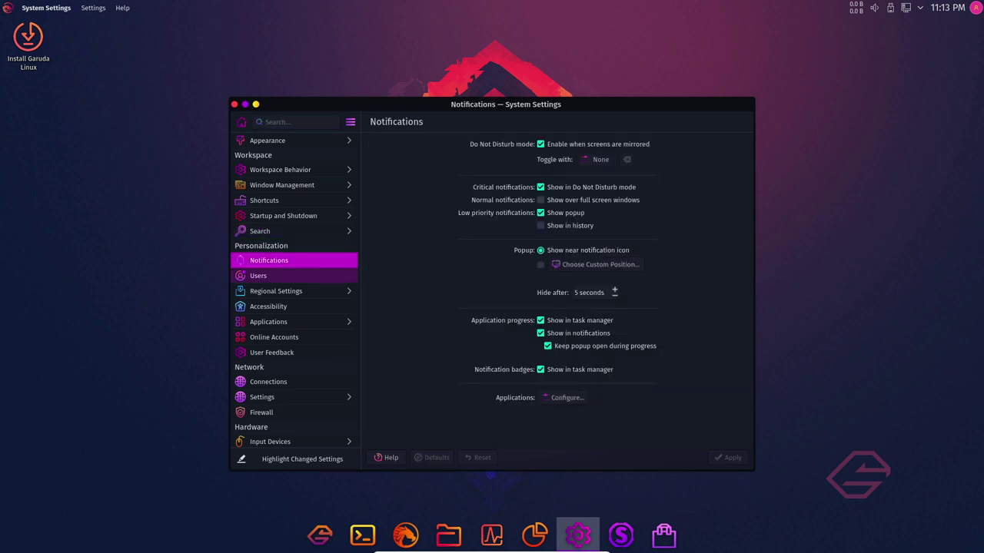
{"action": "left_click", "coordinate": [258, 275]}
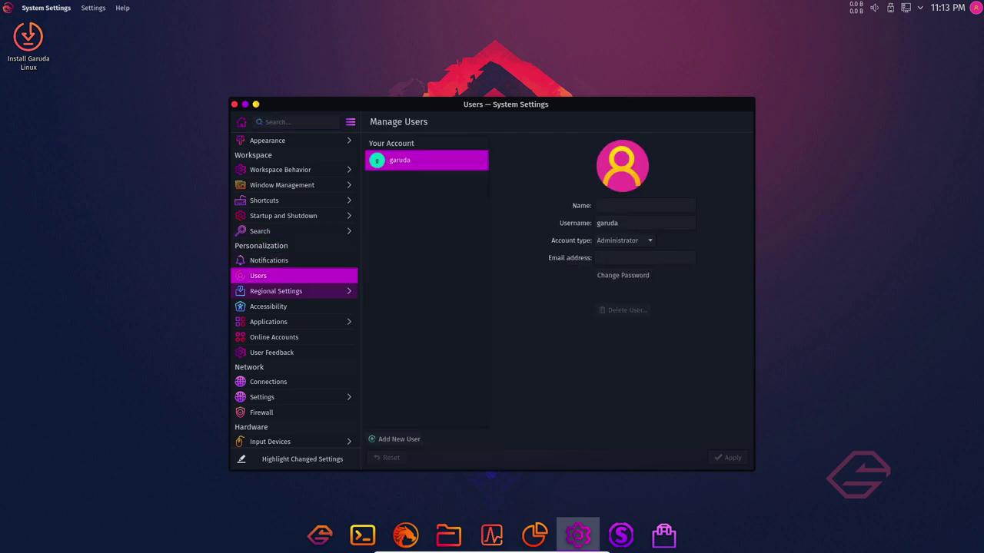
{"action": "left_click", "coordinate": [277, 290]}
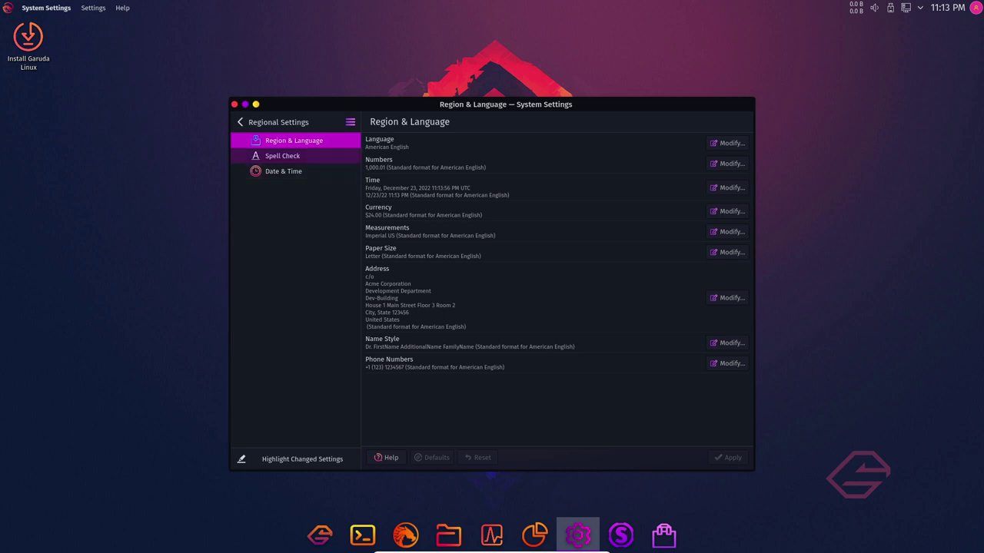
{"action": "left_click", "coordinate": [282, 155]}
{"action": "left_click", "coordinate": [283, 170]}
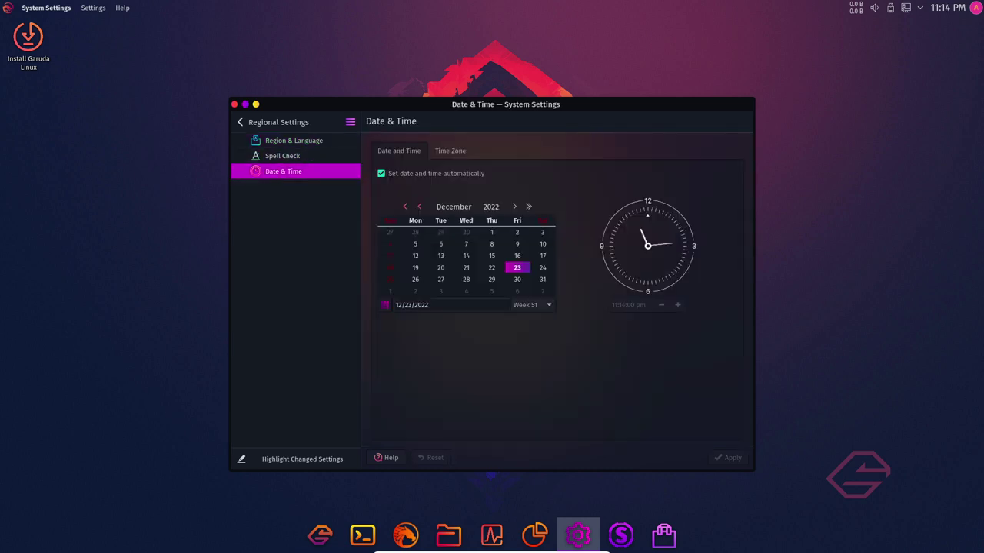
{"action": "left_click", "coordinate": [240, 121]}
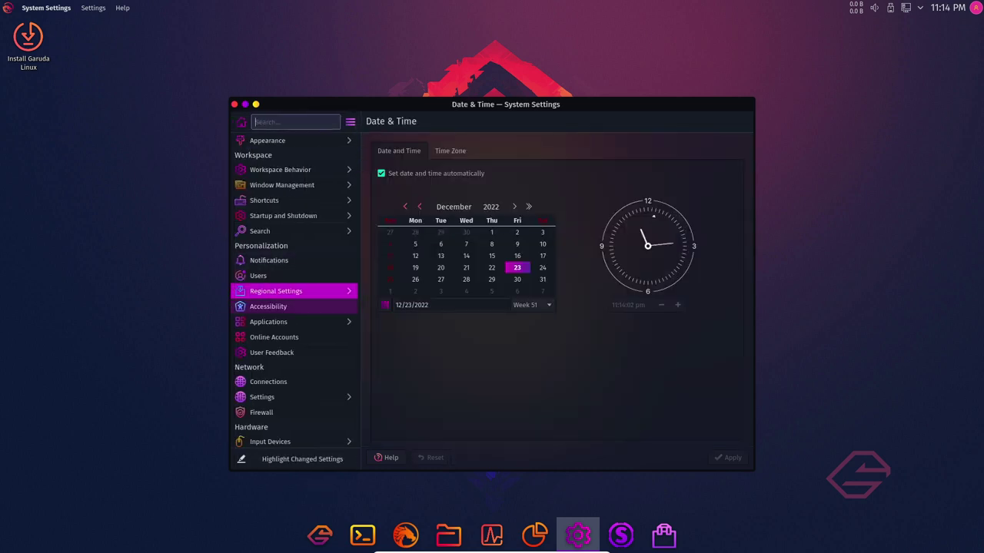
Step: View the Users, Accessibility, File Associations, Online Accounts and User Feedback pages
{"action": "left_click", "coordinate": [261, 275]}
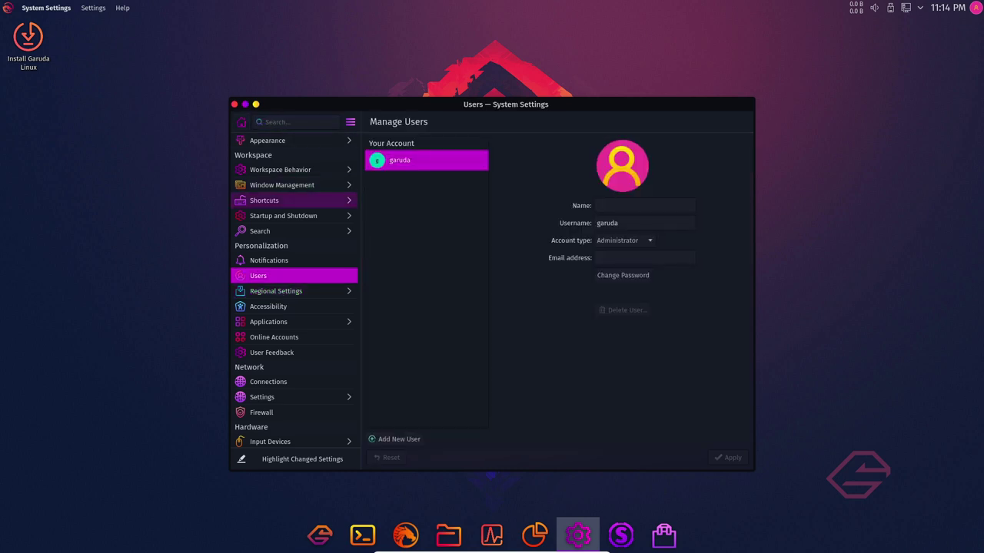
{"action": "left_click", "coordinate": [268, 305]}
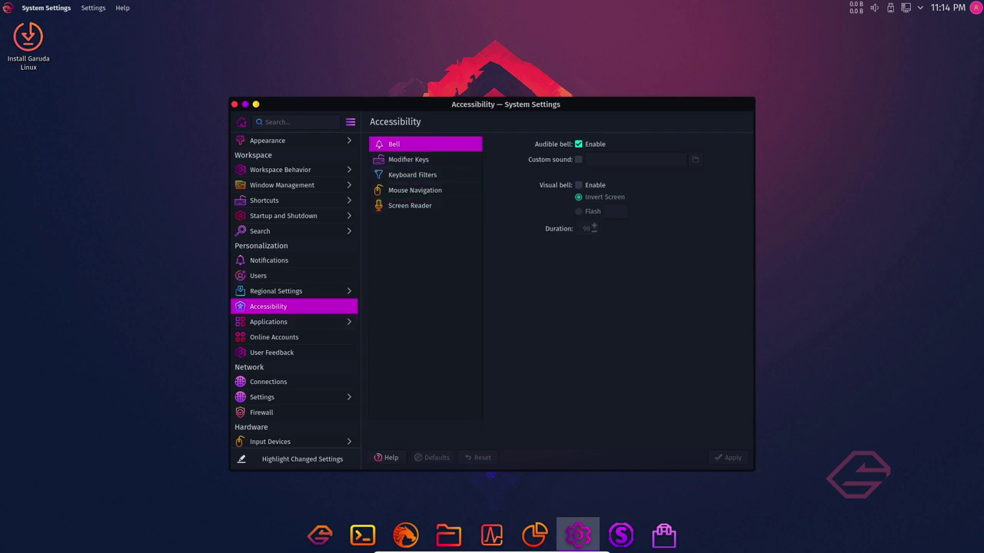
{"action": "left_click", "coordinate": [269, 321]}
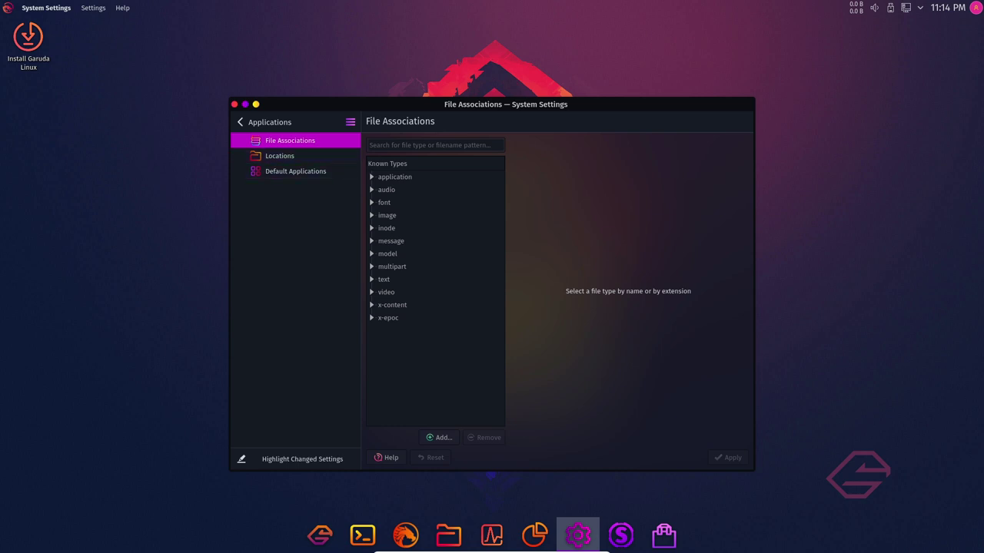
{"action": "left_click", "coordinate": [232, 321]}
{"action": "left_click", "coordinate": [274, 336]}
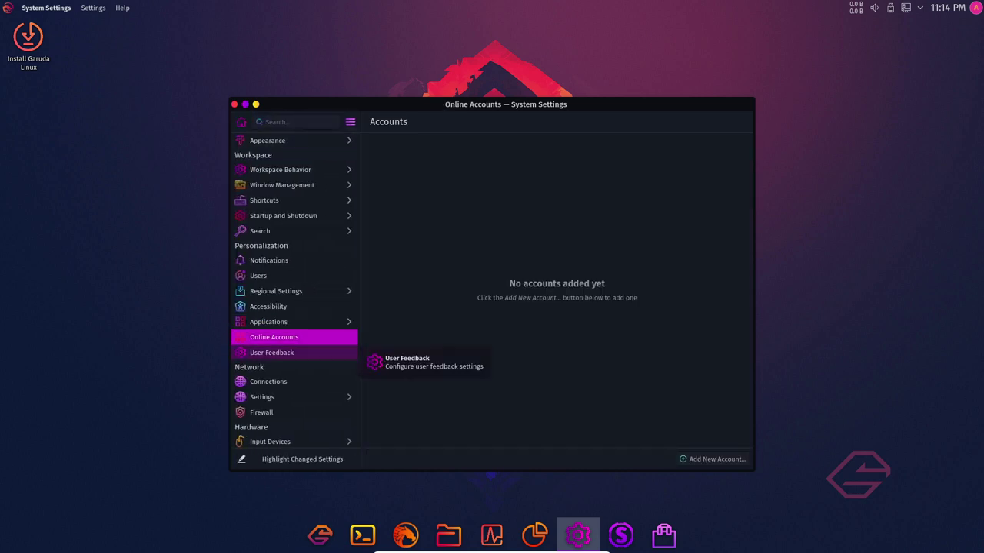
{"action": "left_click", "coordinate": [271, 352]}
{"action": "scroll", "coordinate": [271, 352], "scroll_direction": "down", "scroll_amount": 2}
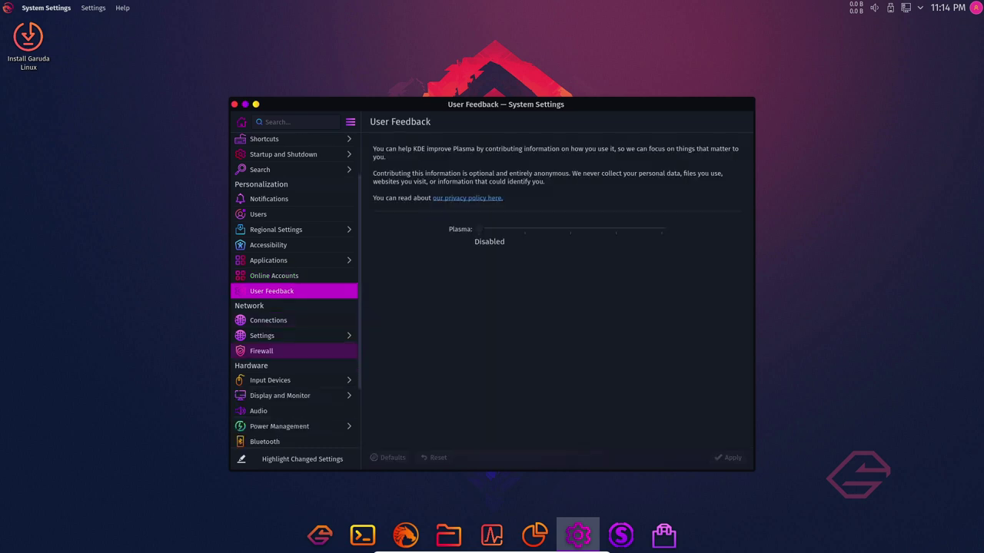
Step: View the network Connections and Proxy pages, then return to the category list
{"action": "left_click", "coordinate": [277, 320]}
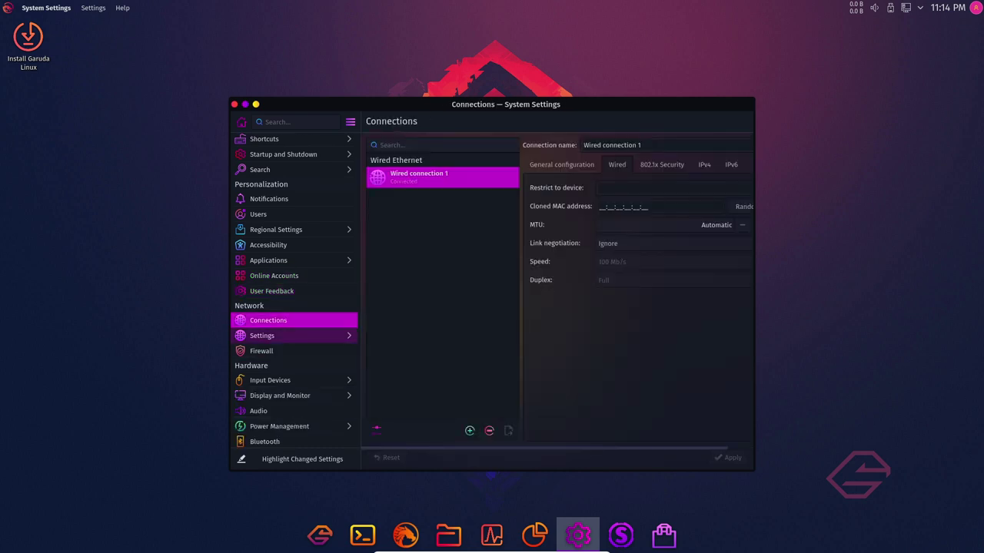
{"action": "left_click", "coordinate": [276, 336]}
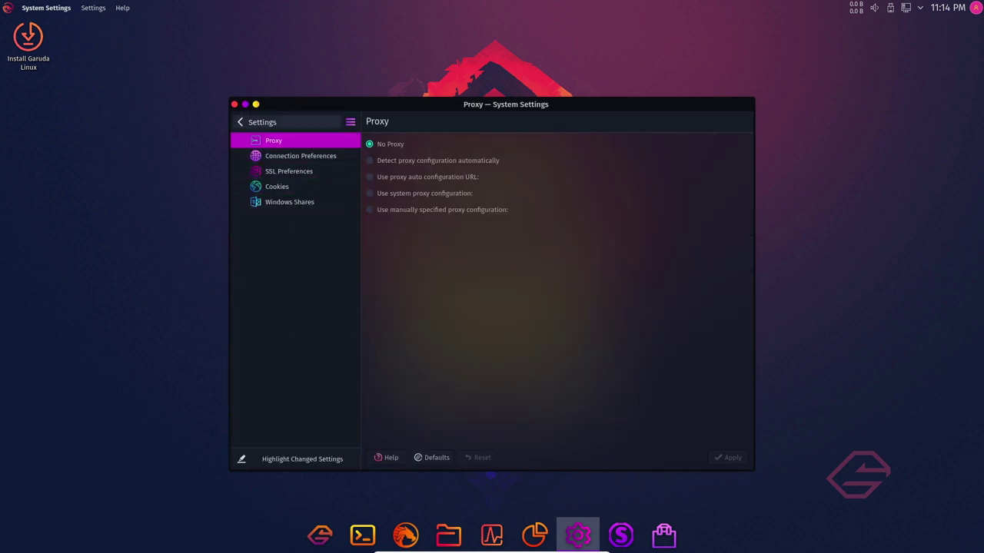
{"action": "left_click", "coordinate": [240, 121]}
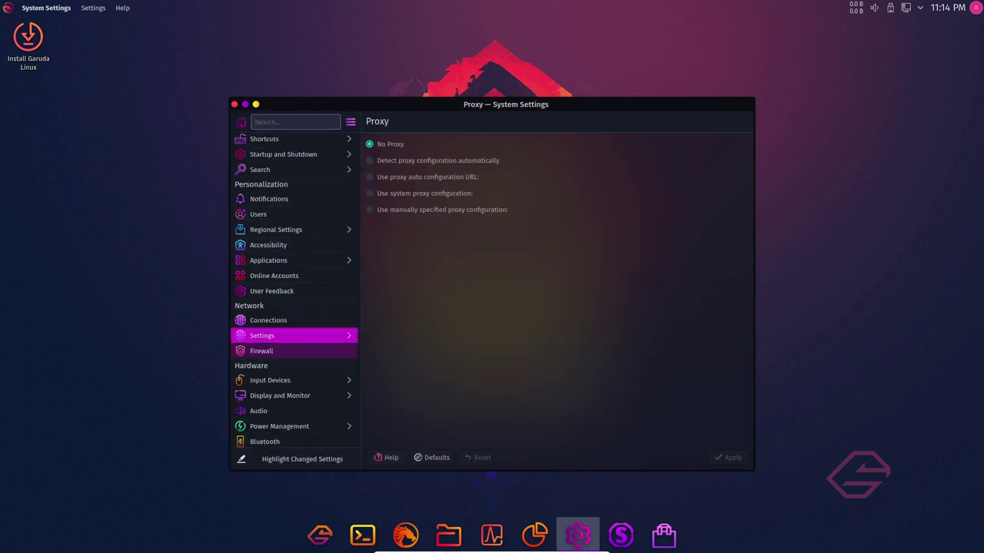
Step: Browse Input Devices' Mouse, Game Controller and Touchpad pages, then open Display and Monitor
{"action": "left_click", "coordinate": [276, 380]}
{"action": "left_click", "coordinate": [292, 156]}
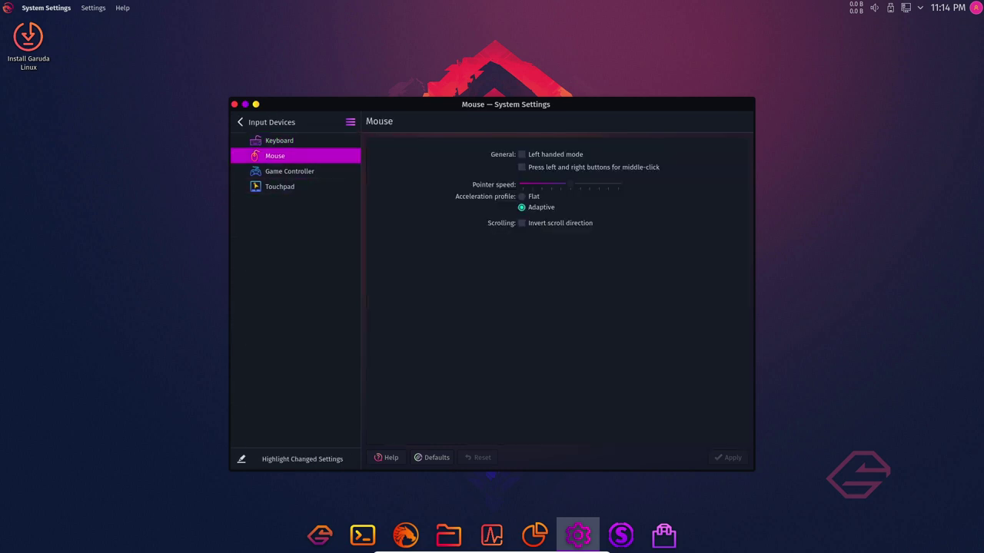
{"action": "left_click", "coordinate": [289, 170]}
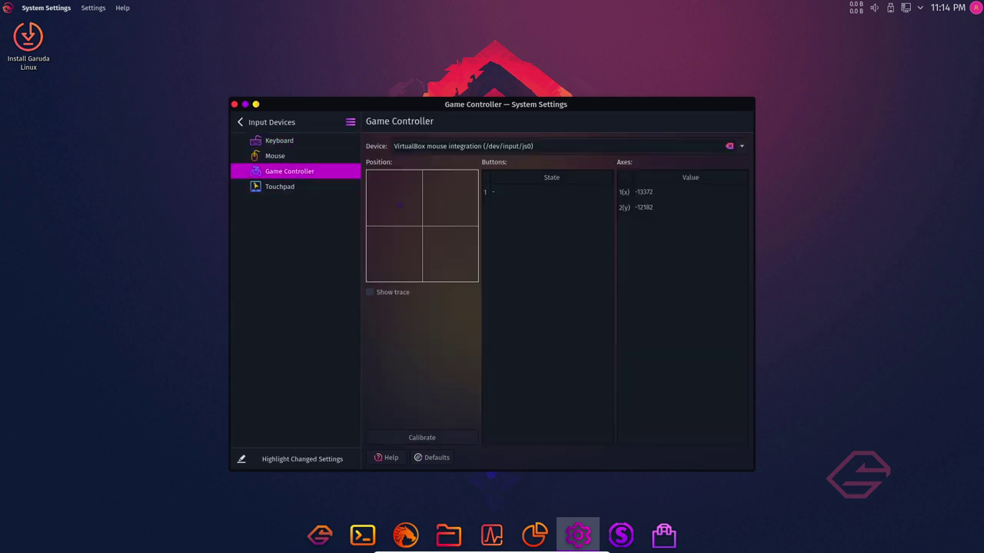
{"action": "left_click", "coordinate": [280, 186]}
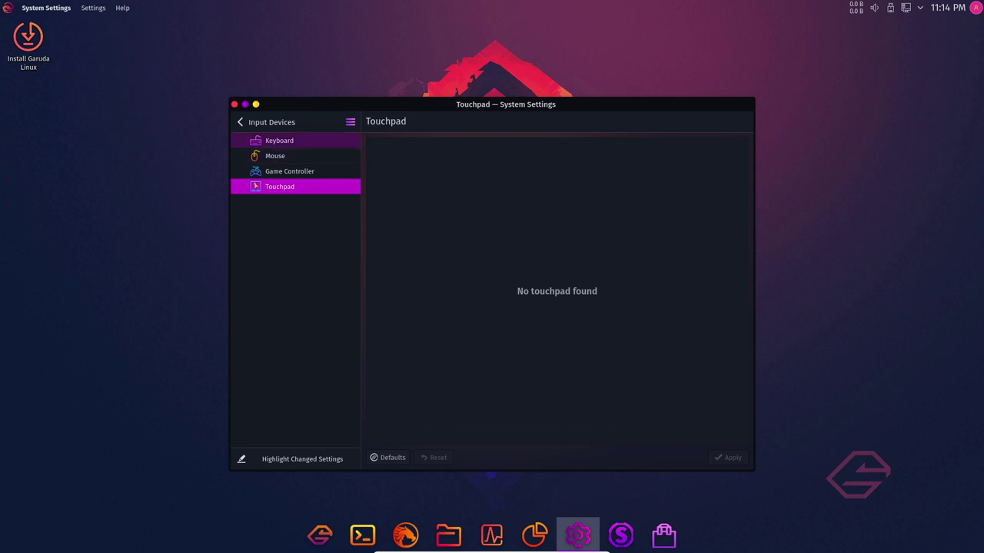
{"action": "left_click", "coordinate": [240, 122]}
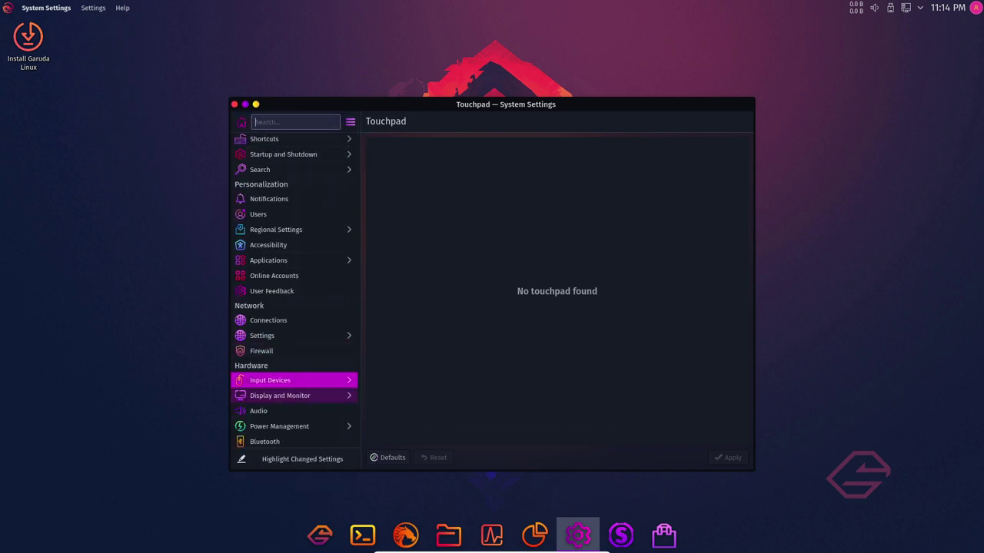
{"action": "scroll", "coordinate": [280, 395], "scroll_direction": "down", "scroll_amount": 1}
{"action": "left_click", "coordinate": [279, 364]}
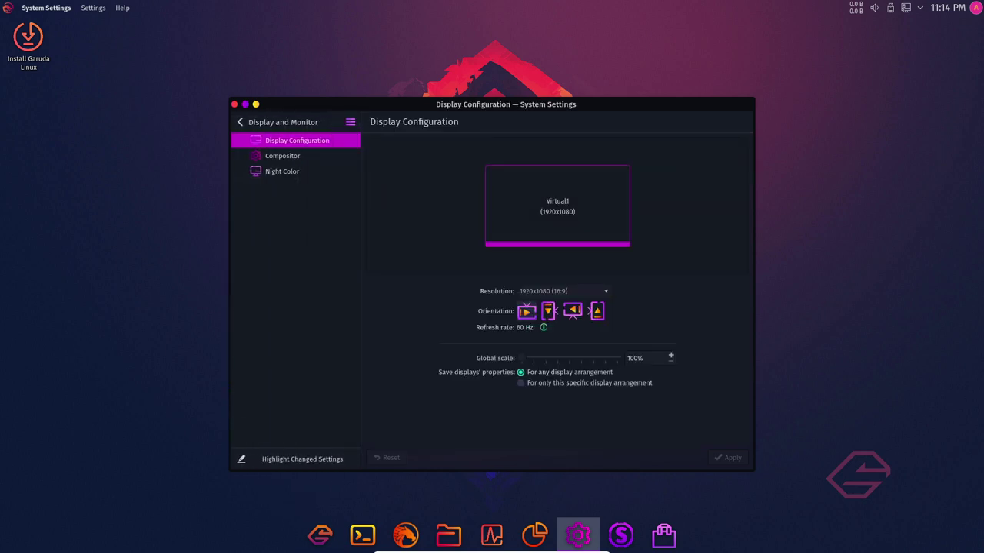
Step: View Compositor, Night Color, Audio, and Power Management's energy saving and advanced pages
{"action": "left_click", "coordinate": [282, 155]}
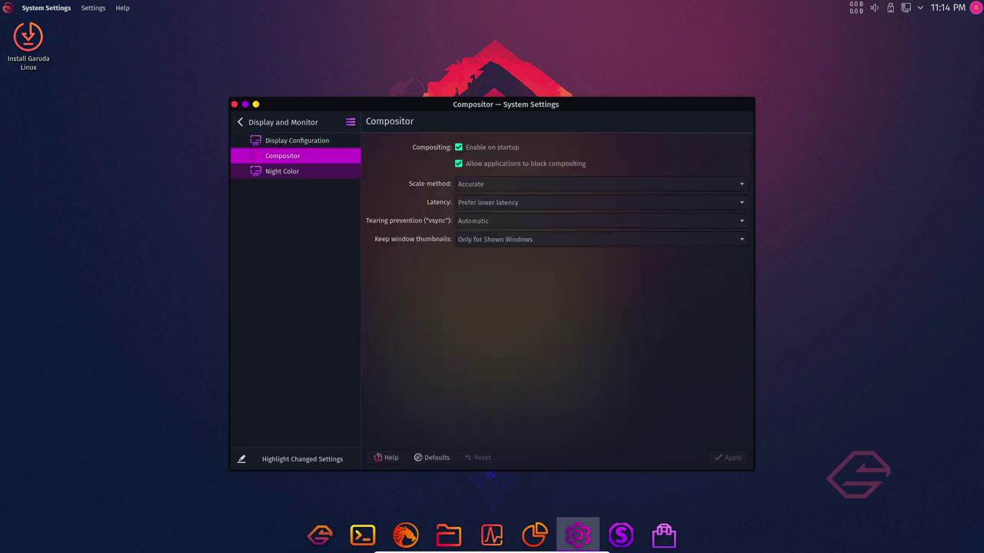
{"action": "left_click", "coordinate": [282, 171]}
{"action": "left_click", "coordinate": [240, 121]}
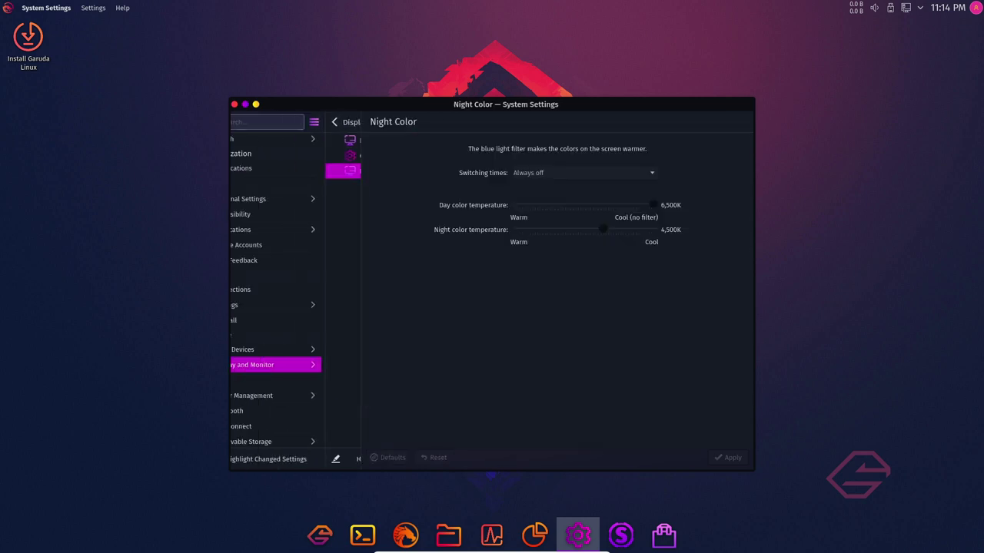
{"action": "left_click", "coordinate": [276, 326]}
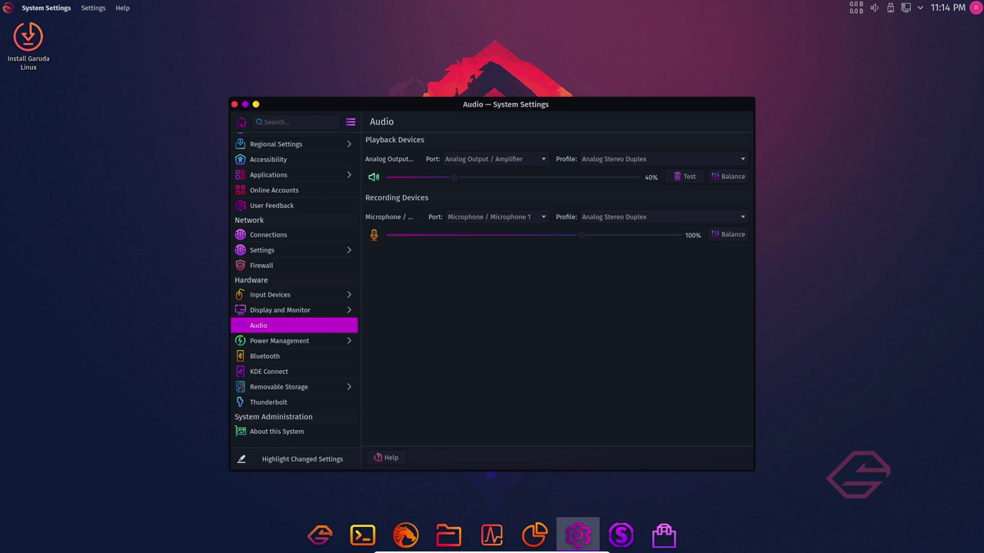
{"action": "left_click", "coordinate": [279, 340]}
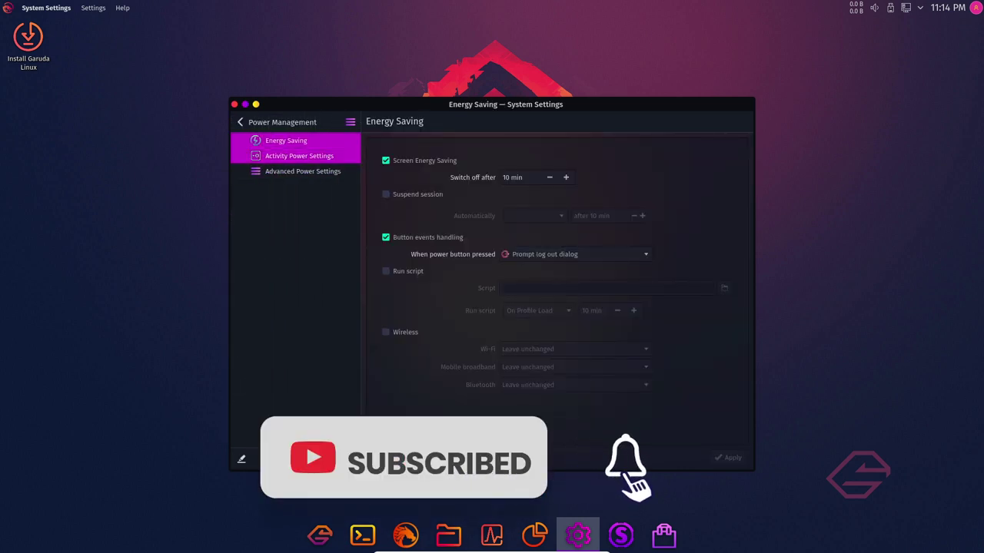
{"action": "left_click", "coordinate": [299, 155]}
{"action": "left_click", "coordinate": [239, 121]}
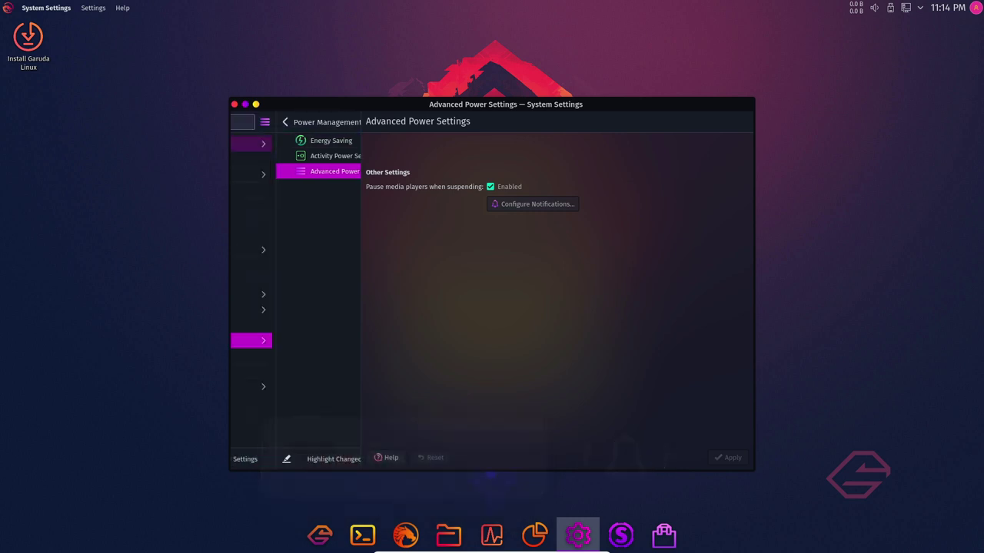
Step: Browse Bluetooth, KDE Connect, Removable Storage and About this System, then return home
{"action": "left_click", "coordinate": [265, 356]}
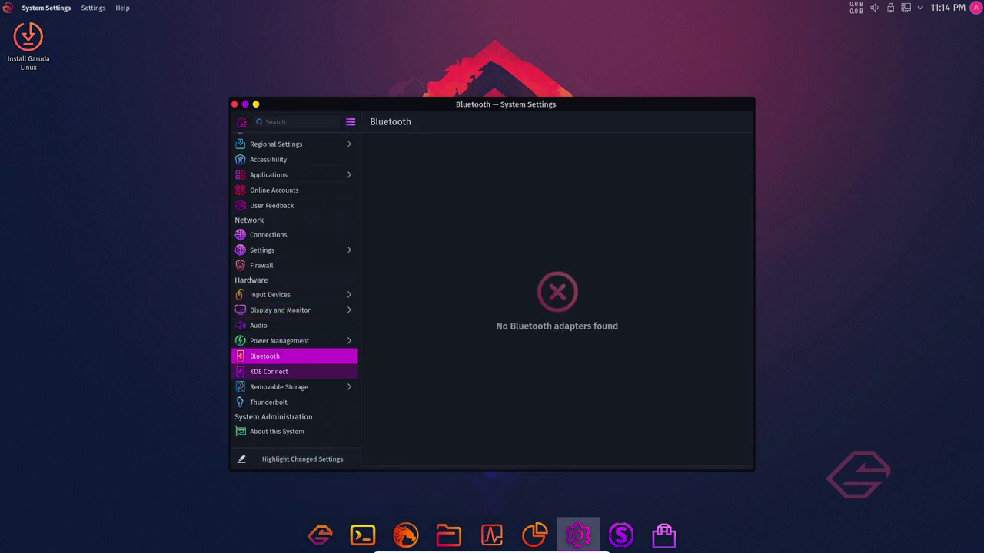
{"action": "left_click", "coordinate": [268, 371]}
{"action": "left_click", "coordinate": [278, 386]}
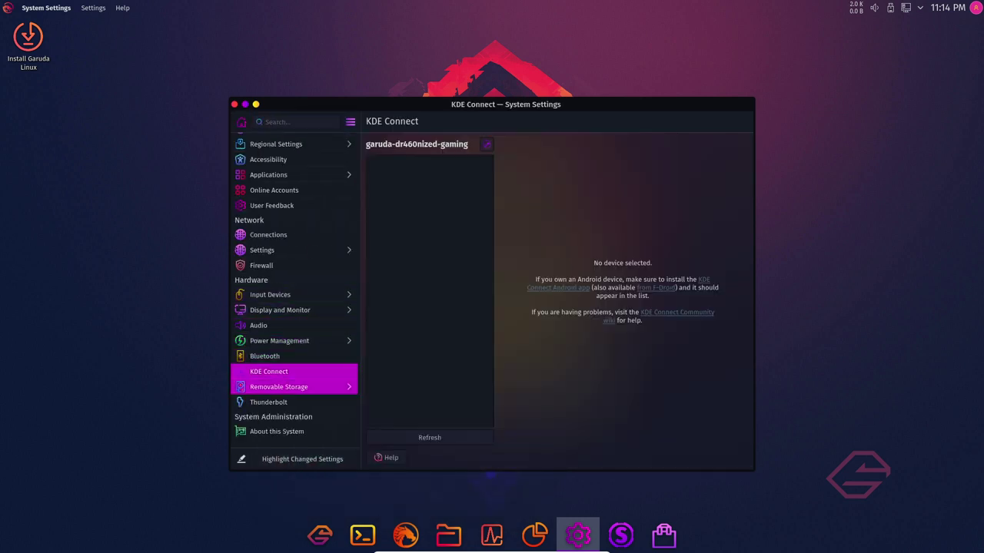
{"action": "left_click", "coordinate": [240, 122]}
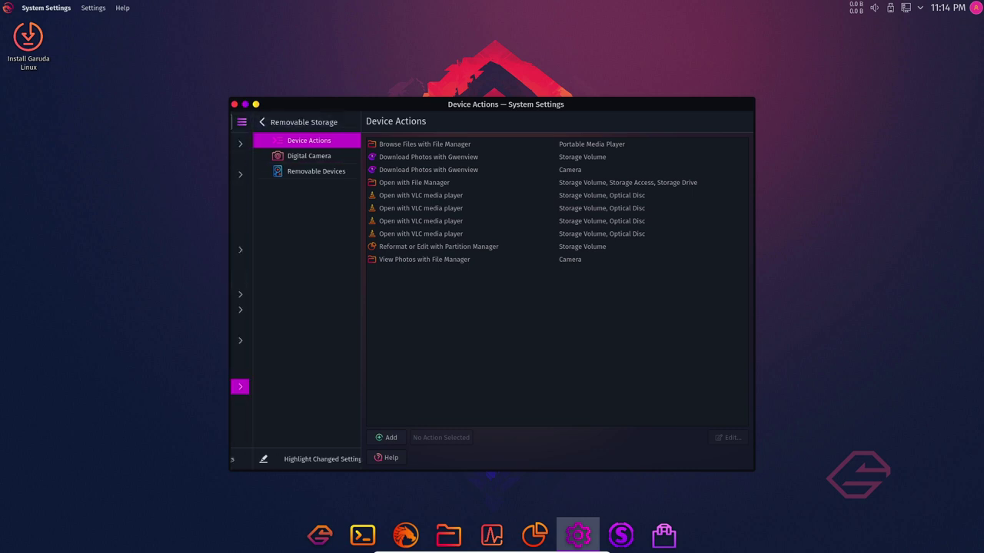
{"action": "left_click", "coordinate": [277, 431]}
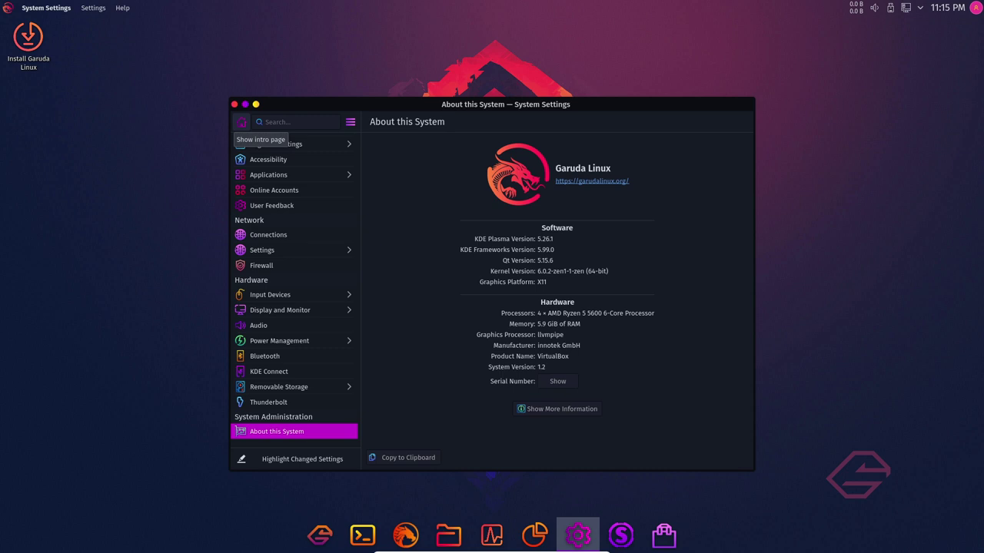
{"action": "left_click", "coordinate": [241, 121]}
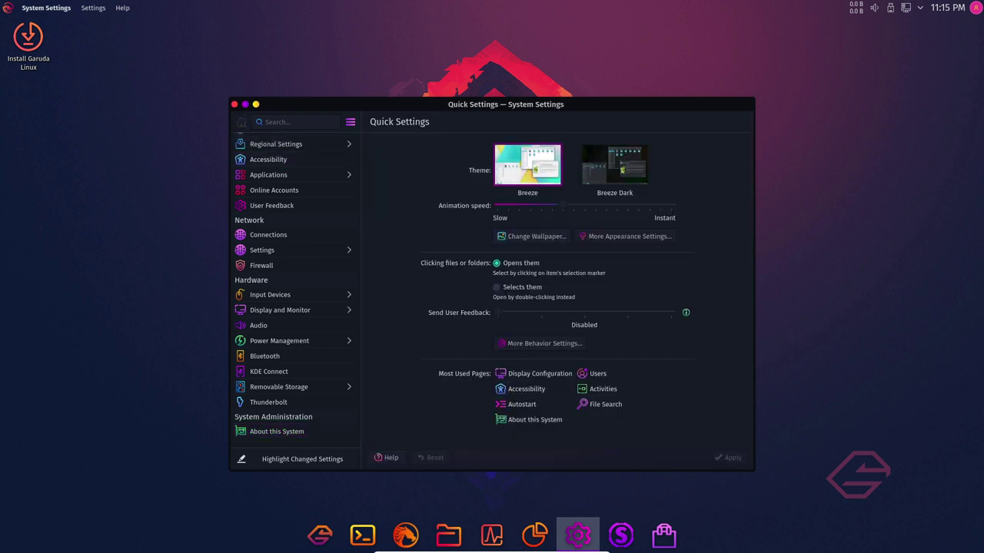
{"action": "scroll", "coordinate": [292, 254], "scroll_direction": "up", "scroll_amount": 2}
Step: Open Global Theme, scroll the Get New Global Themes catalogue, then close it
{"action": "scroll", "coordinate": [292, 254], "scroll_direction": "up", "scroll_amount": 2}
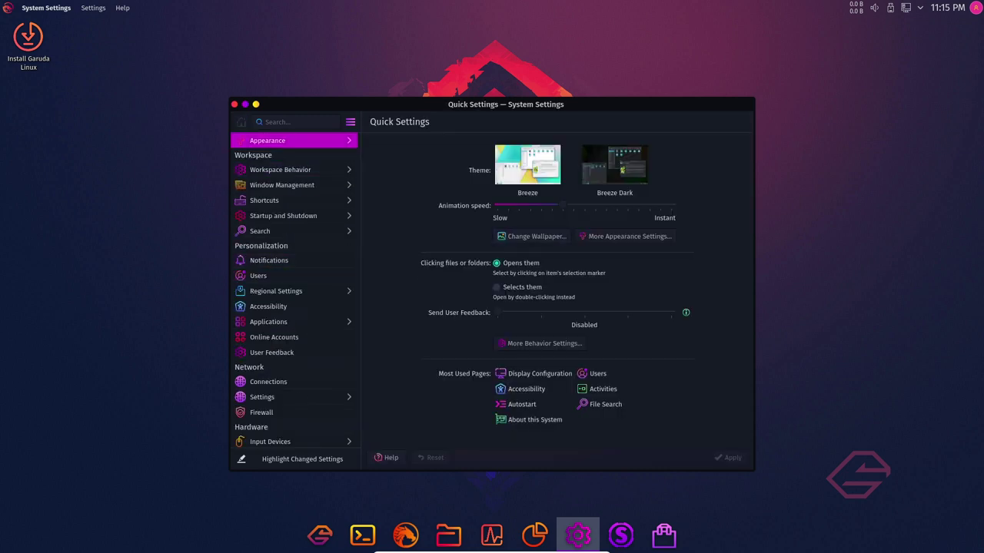
{"action": "left_click", "coordinate": [292, 140]}
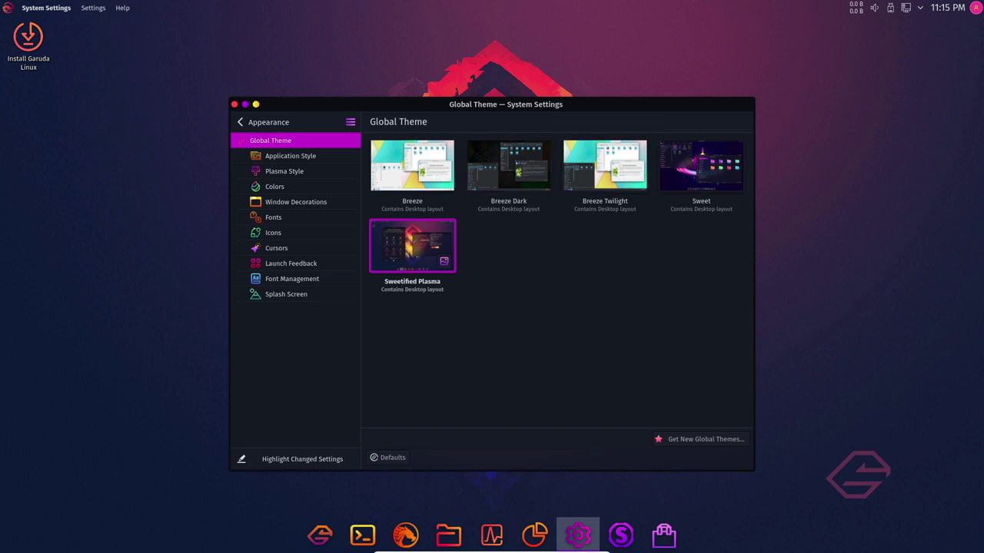
{"action": "left_click", "coordinate": [701, 439]}
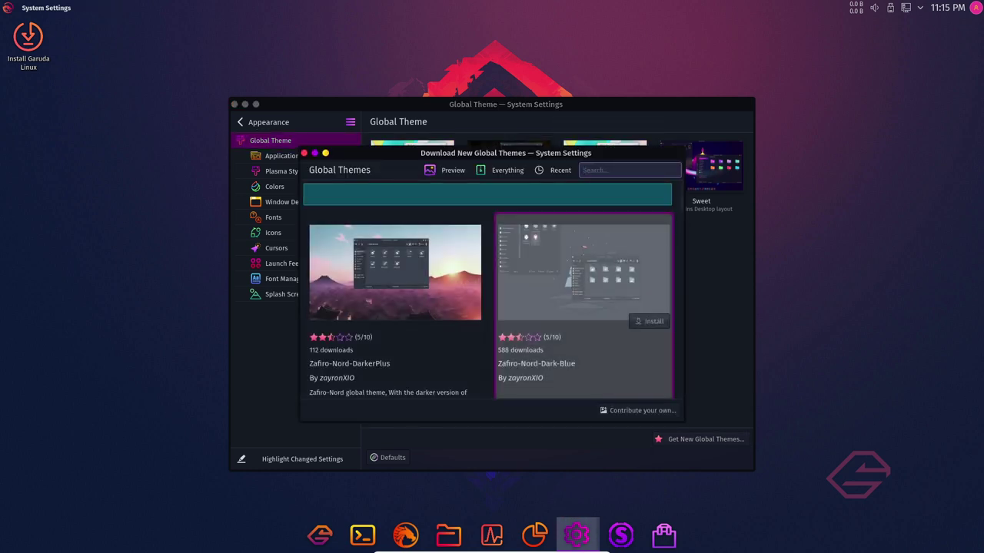
{"action": "scroll", "coordinate": [491, 291], "scroll_direction": "down", "scroll_amount": 1}
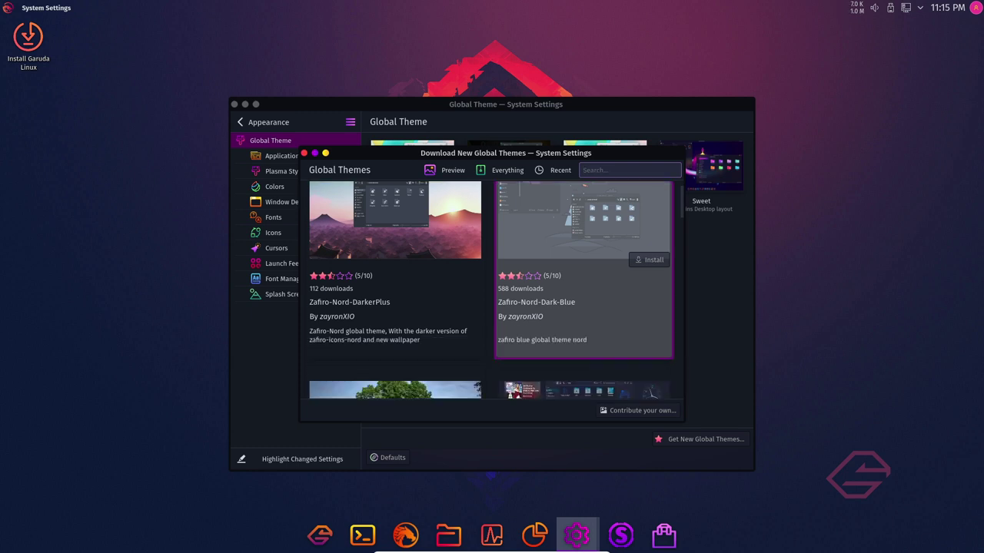
{"action": "scroll", "coordinate": [491, 291], "scroll_direction": "down", "scroll_amount": 2}
{"action": "scroll", "coordinate": [492, 290], "scroll_direction": "down", "scroll_amount": 3}
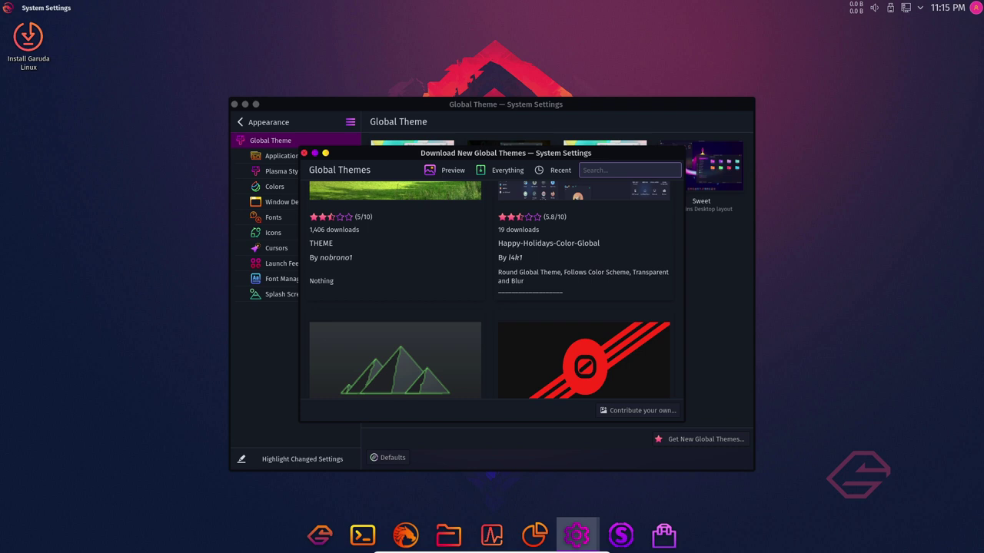
{"action": "left_click", "coordinate": [304, 153]}
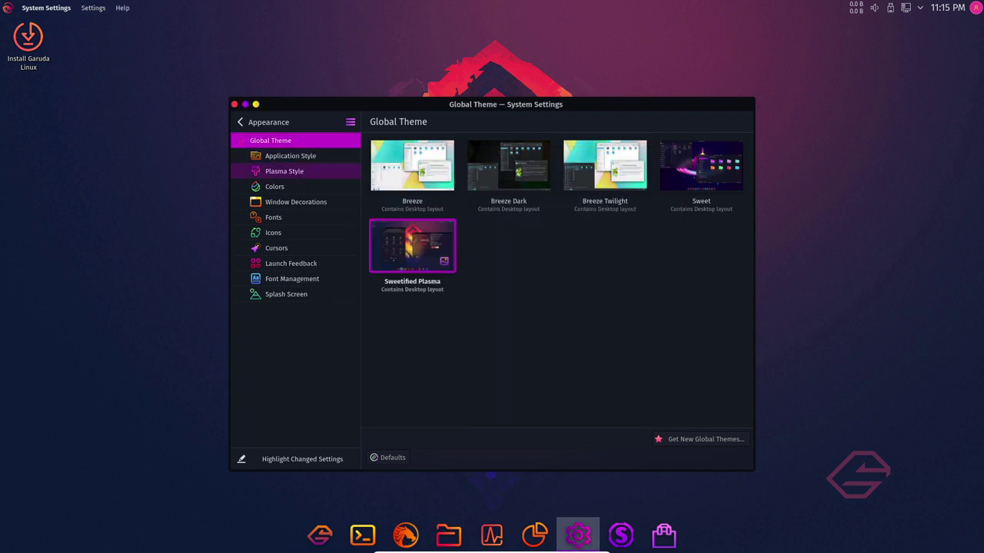
Step: View the Plasma Style, Colors, Window Decorations, Fonts and Icons appearance pages
{"action": "left_click", "coordinate": [284, 170]}
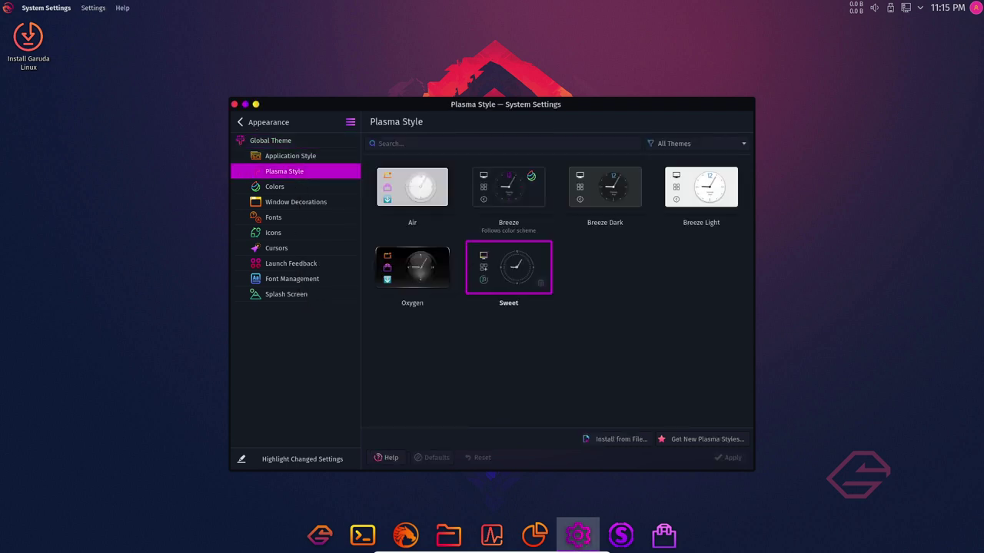
{"action": "left_click", "coordinate": [284, 186]}
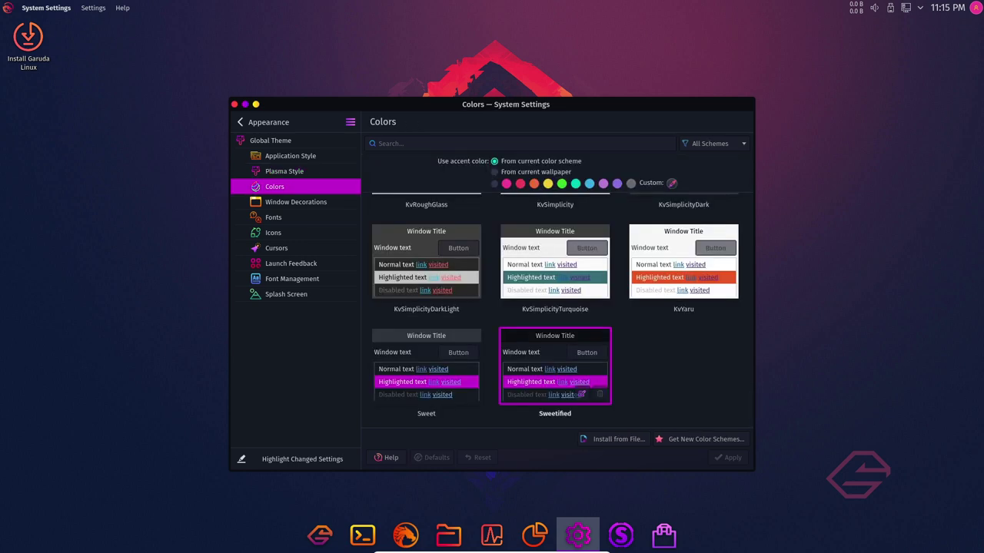
{"action": "left_click", "coordinate": [296, 201]}
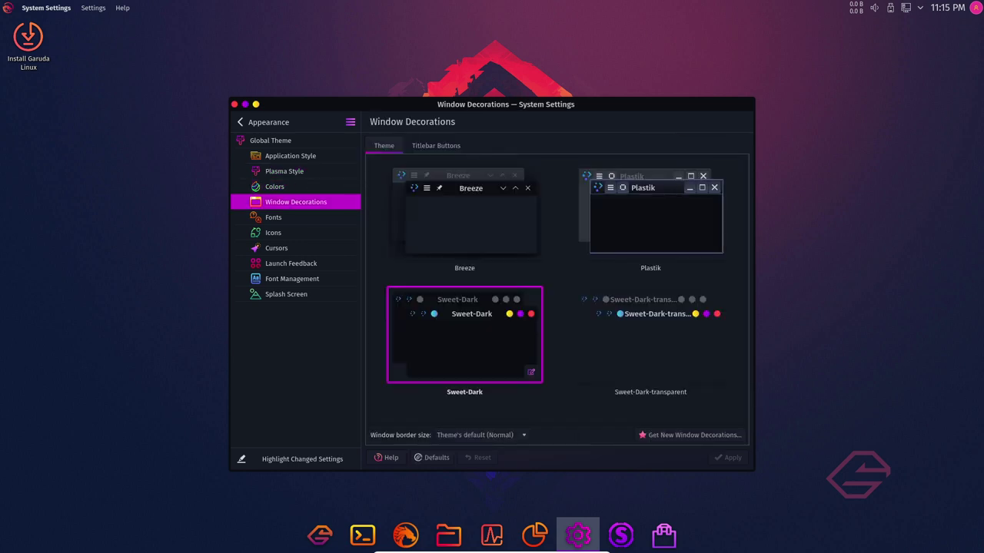
{"action": "left_click", "coordinate": [273, 217]}
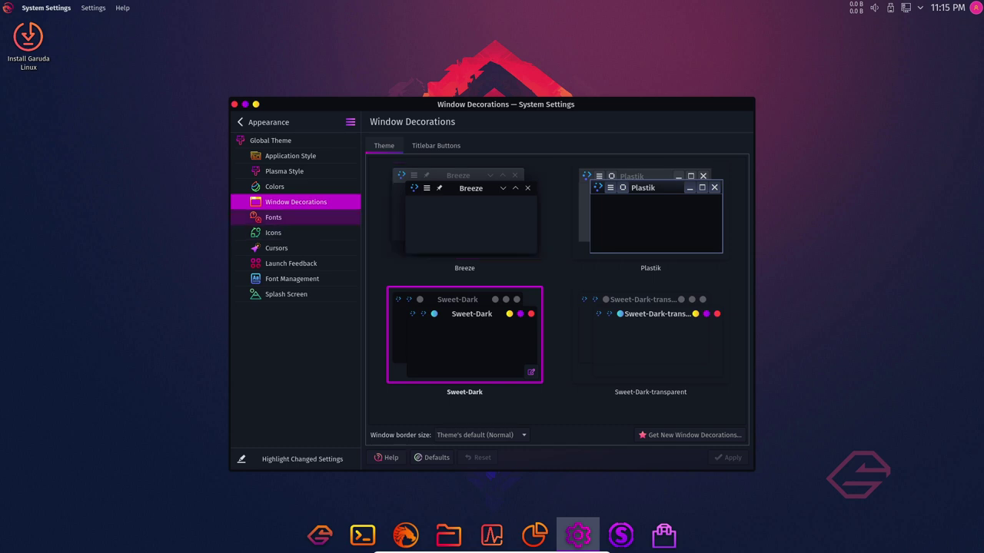
{"action": "left_click", "coordinate": [272, 232]}
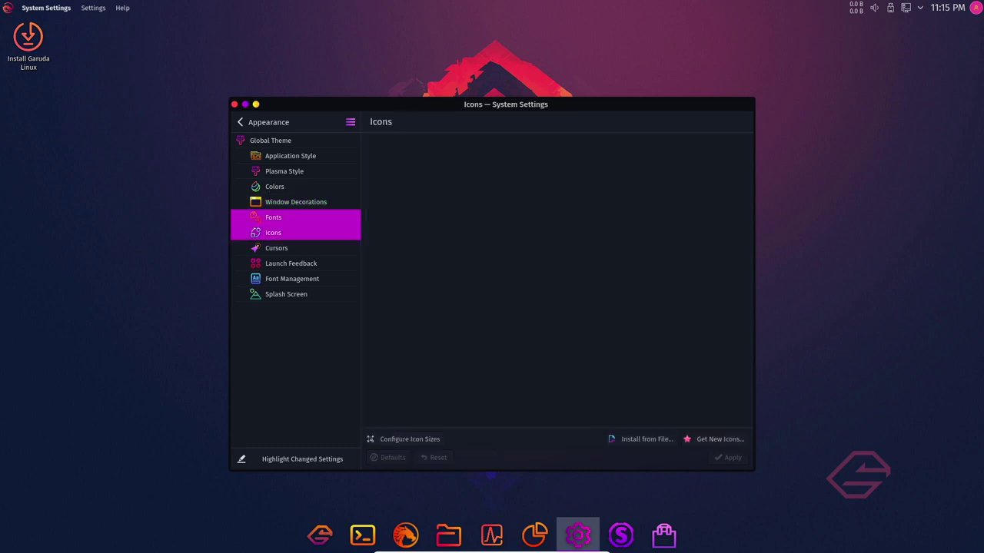
Step: View Cursors, Launch Feedback, Font Management, Splash Screen and Workspace Behavior, then quit System Settings
{"action": "left_click", "coordinate": [275, 247]}
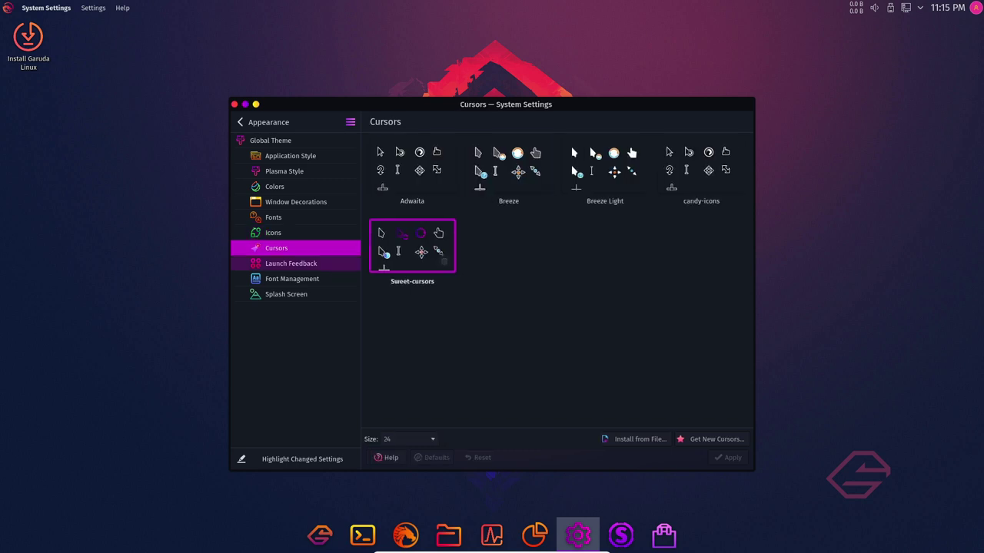
{"action": "left_click", "coordinate": [290, 263]}
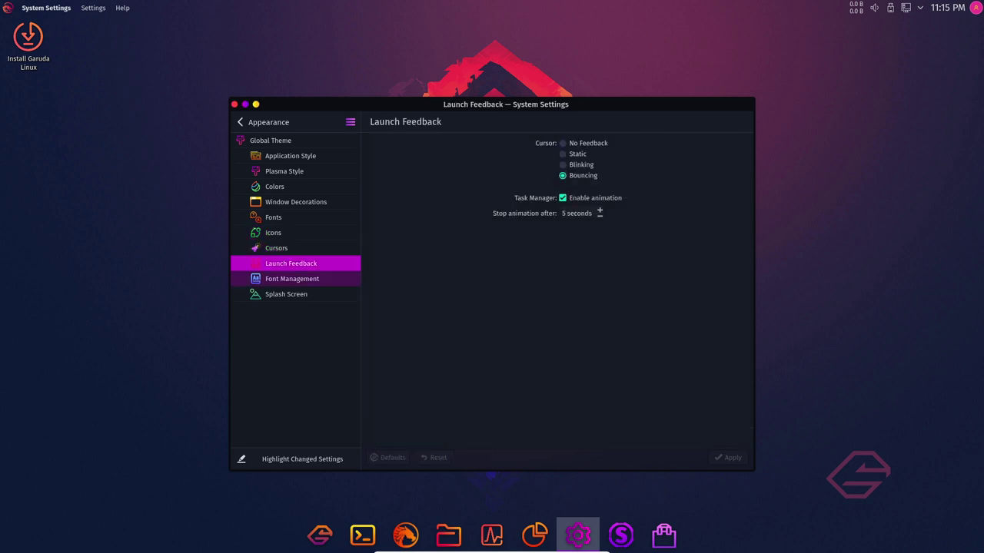
{"action": "left_click", "coordinate": [292, 278]}
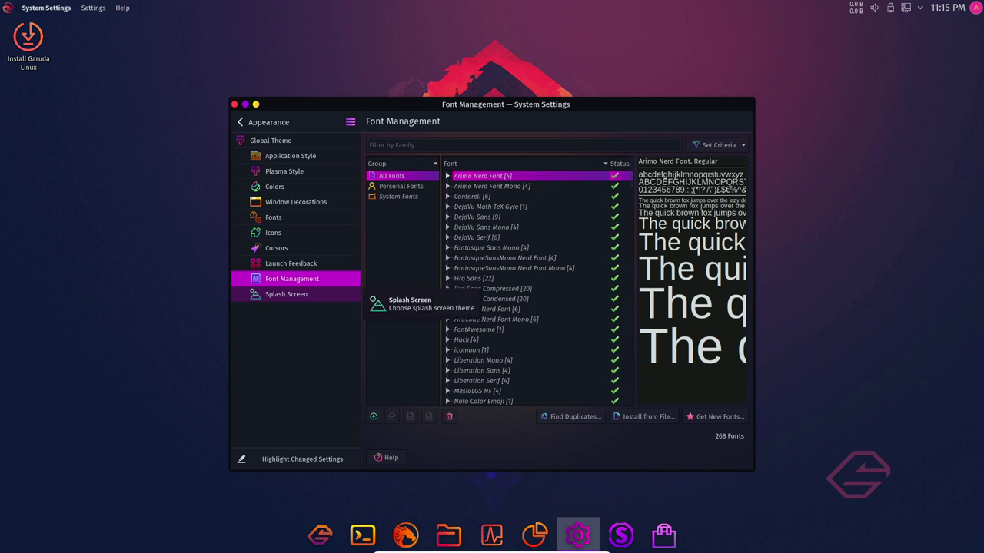
{"action": "left_click", "coordinate": [286, 294]}
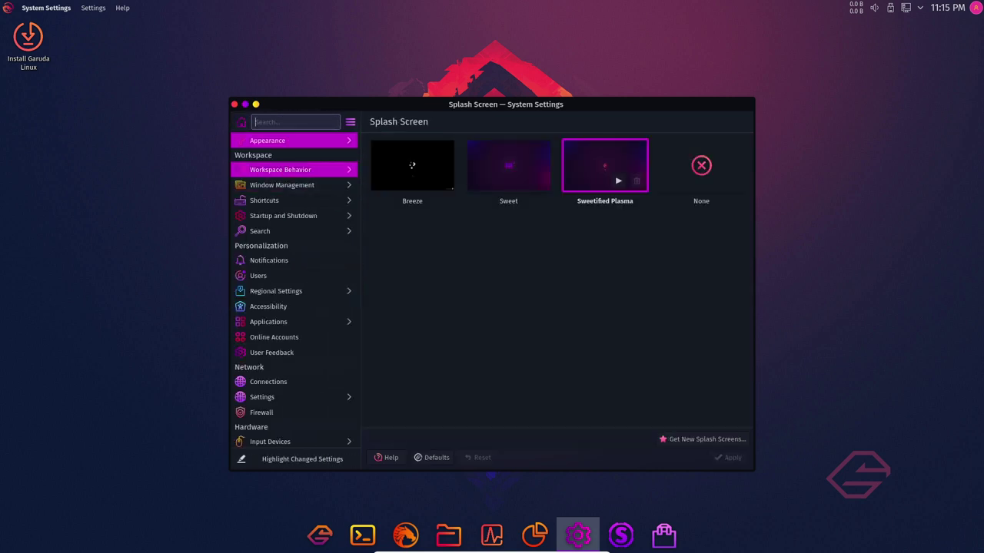
{"action": "left_click", "coordinate": [281, 169]}
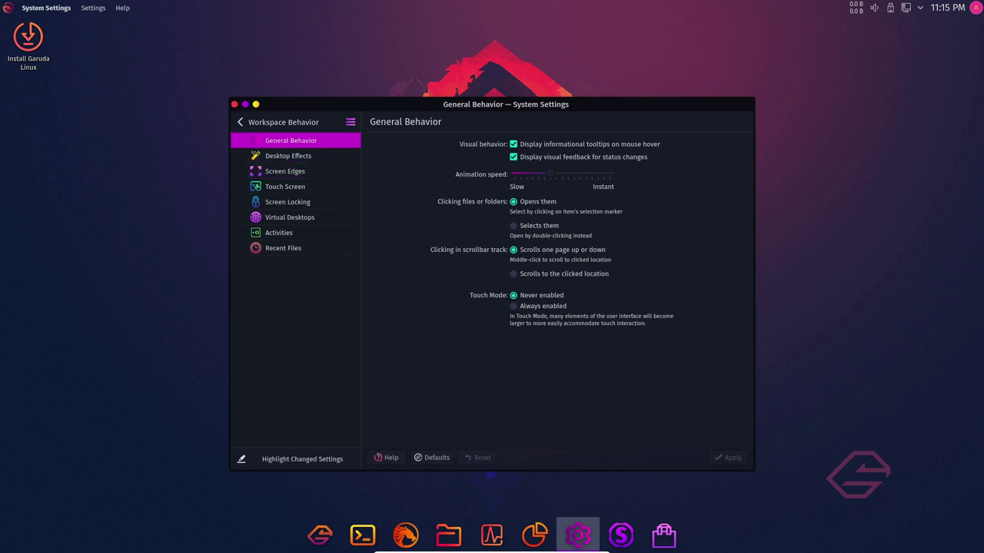
{"action": "key", "text": "ctrl+q"}
Step: Open the desktop wallpaper settings from its right-click menu, then maximize, restore and enlarge the window
{"action": "right_click", "coordinate": [310, 95]}
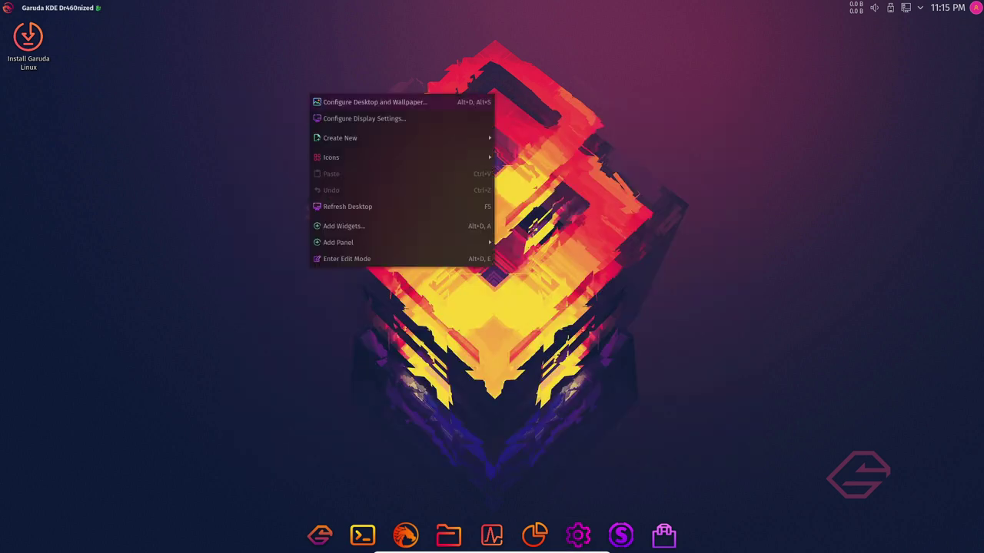
{"action": "key", "text": "Escape"}
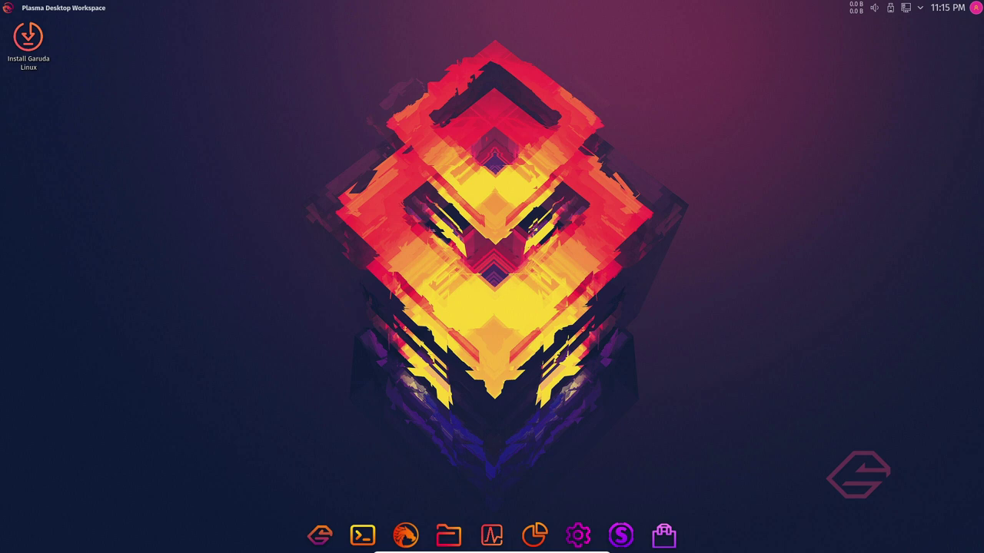
{"action": "key", "text": "super+Page_Up"}
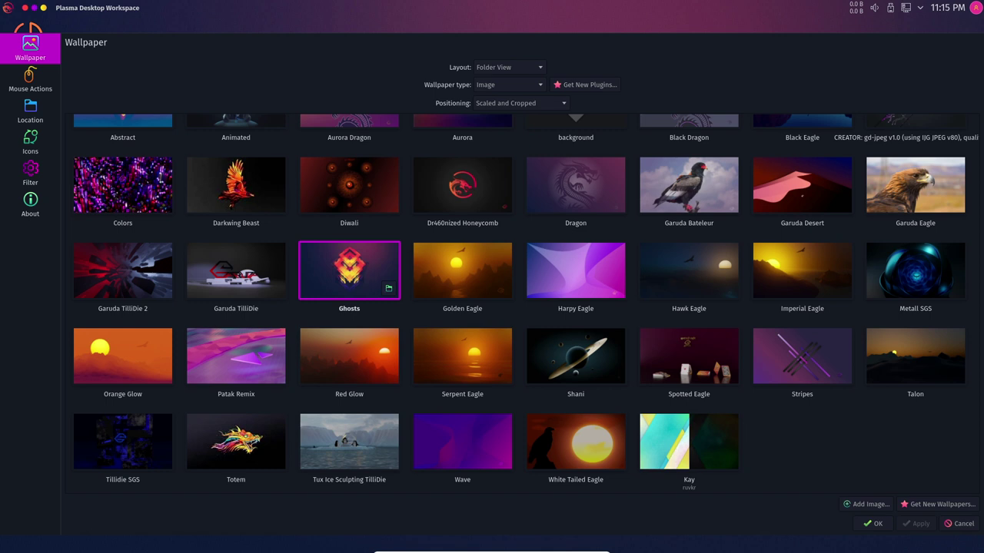
{"action": "left_click", "coordinate": [33, 8]}
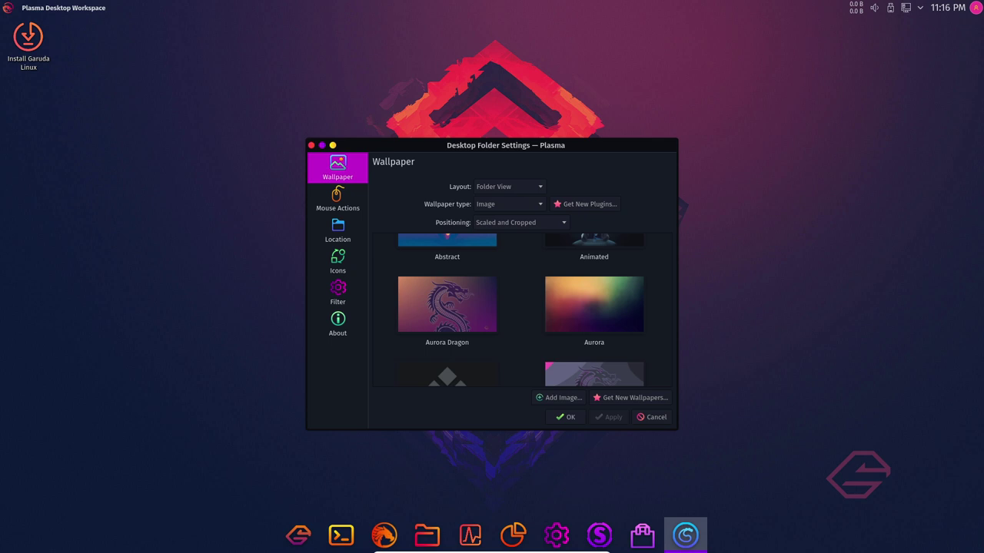
{"action": "left_click_drag", "start_coordinate": [677, 429], "coordinate": [946, 492]}
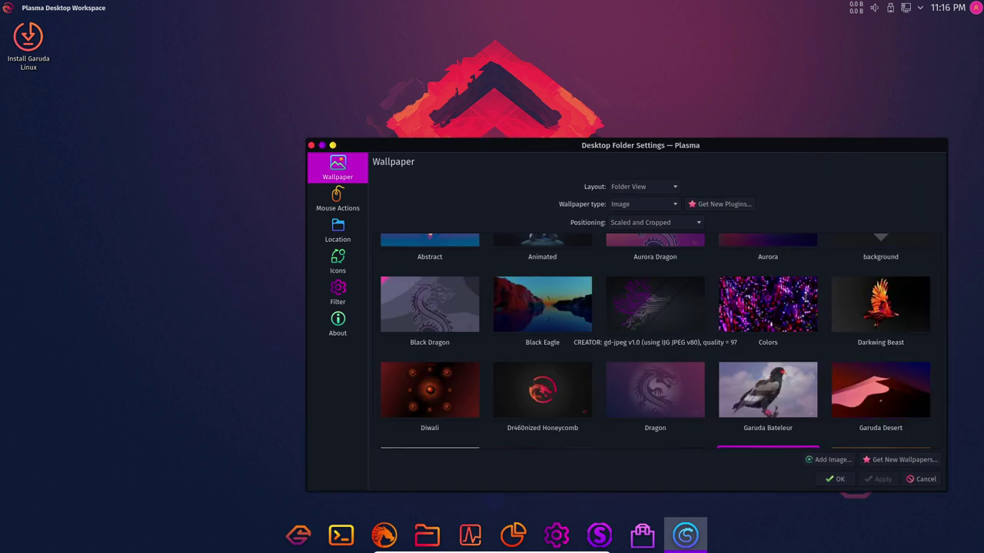
Step: Move the wallpaper settings window to the top-left and enlarge it to show more thumbnails
{"action": "left_click_drag", "start_coordinate": [640, 145], "coordinate": [358, 29]}
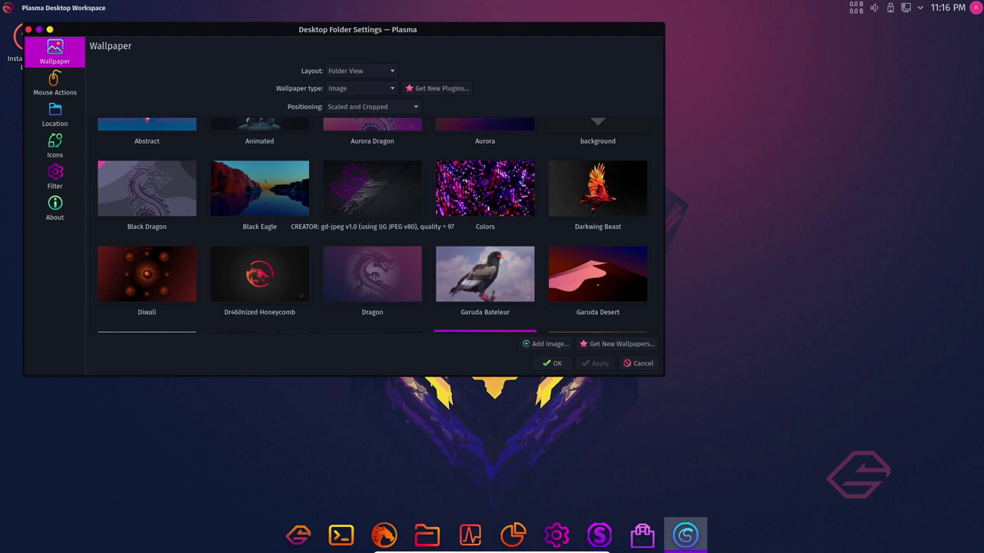
{"action": "mouse_move", "coordinate": [664, 375]}
{"action": "left_mouse_down"}
{"action": "mouse_move", "coordinate": [746, 428]}
{"action": "mouse_move", "coordinate": [912, 488]}
{"action": "left_mouse_up"}
{"action": "scroll", "coordinate": [727, 275], "scroll_direction": "up", "scroll_amount": 1}
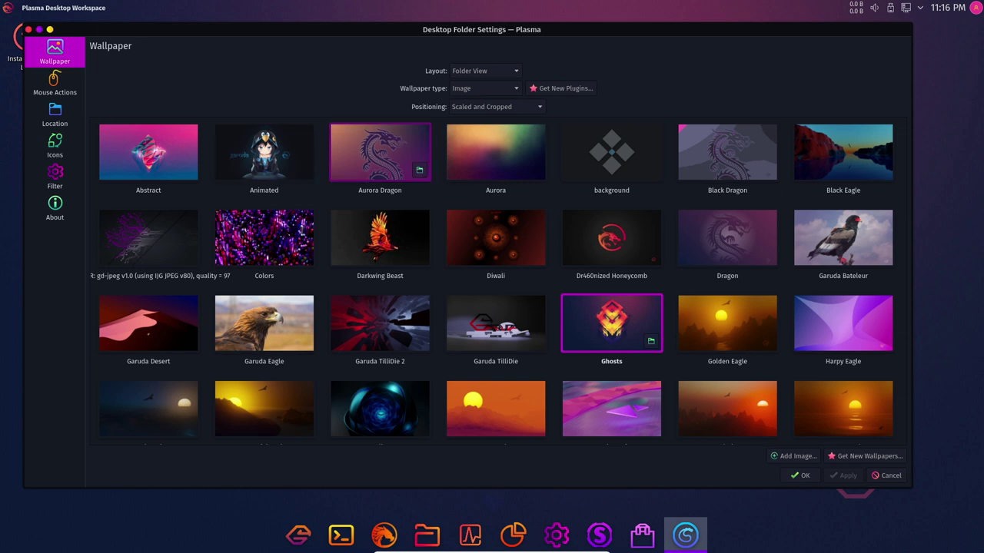
Step: Apply the Animated hooded-girl wallpaper to the desktop and close the settings
{"action": "left_click", "coordinate": [264, 152]}
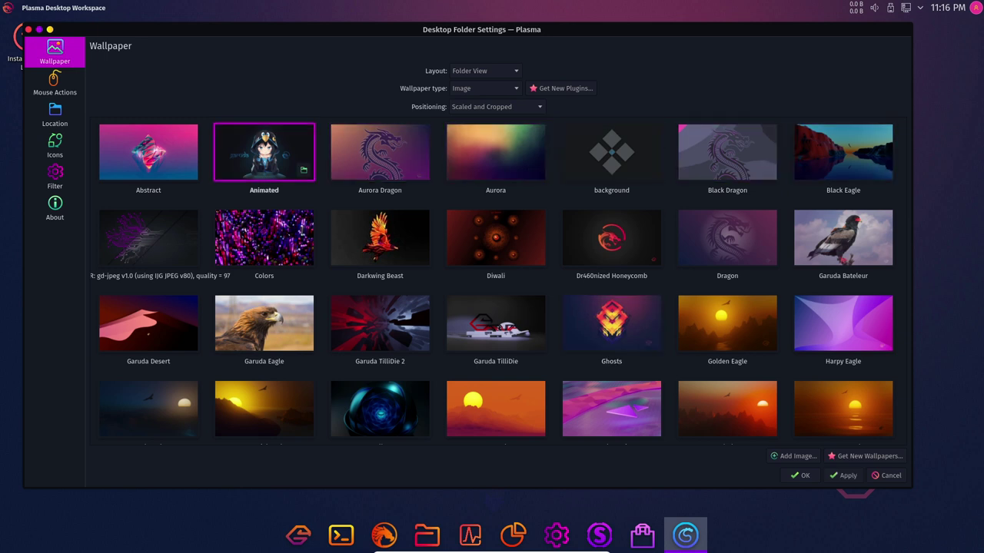
{"action": "left_click", "coordinate": [843, 475]}
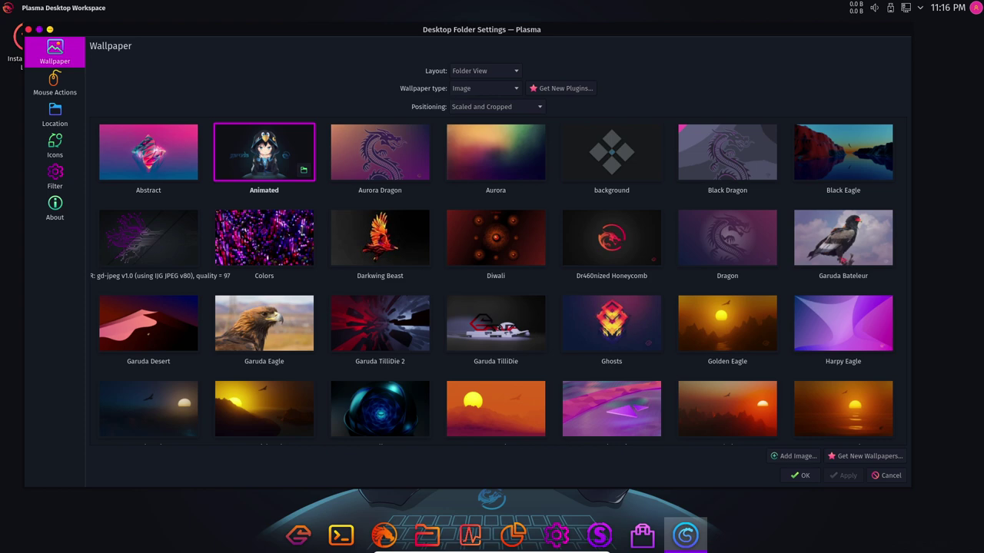
{"action": "key", "text": "Escape"}
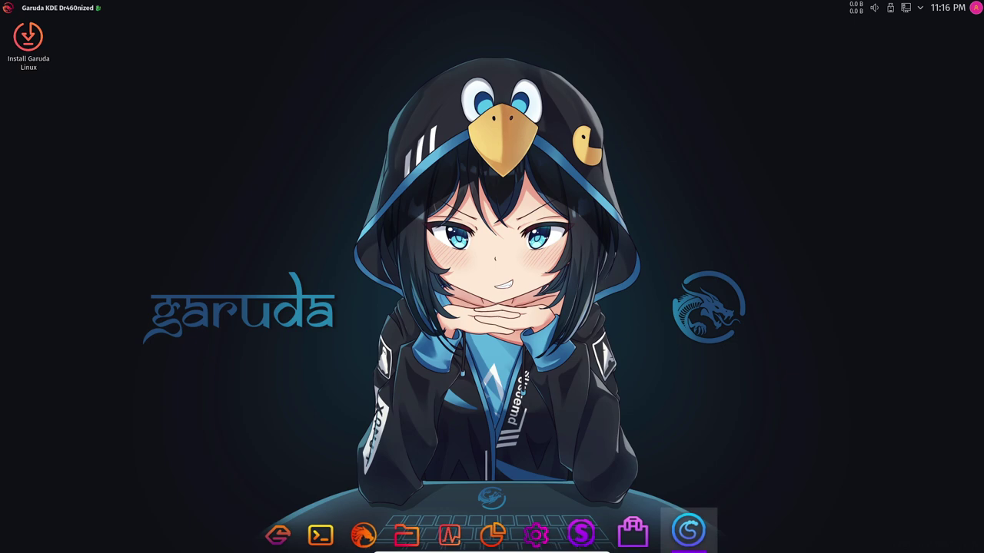
{"action": "key", "text": "alt+d"}
{"action": "key", "text": "alt+s"}
Step: Set the Garuda TilliDie wallpaper and confirm it
{"action": "scroll", "coordinate": [380, 238], "scroll_direction": "down", "scroll_amount": 2}
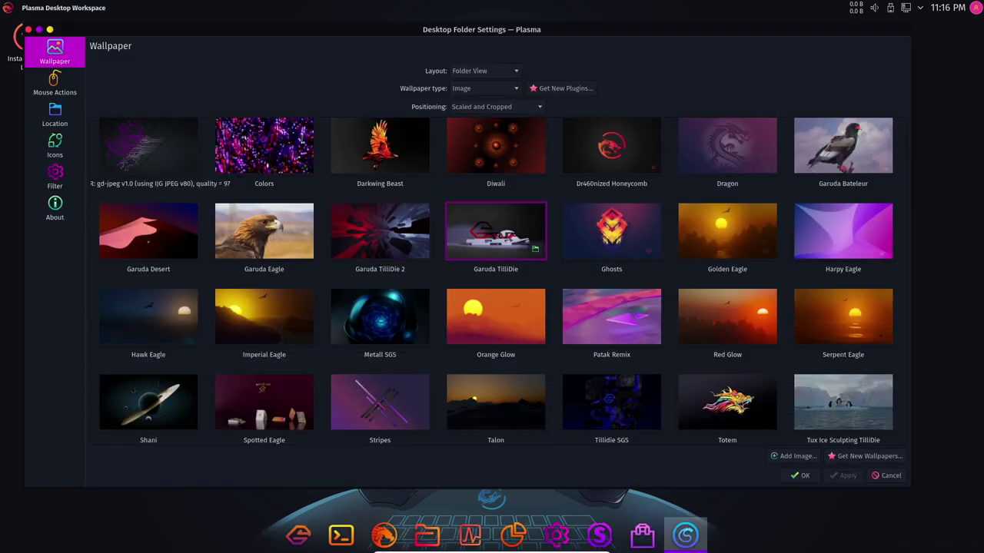
{"action": "left_click", "coordinate": [495, 231]}
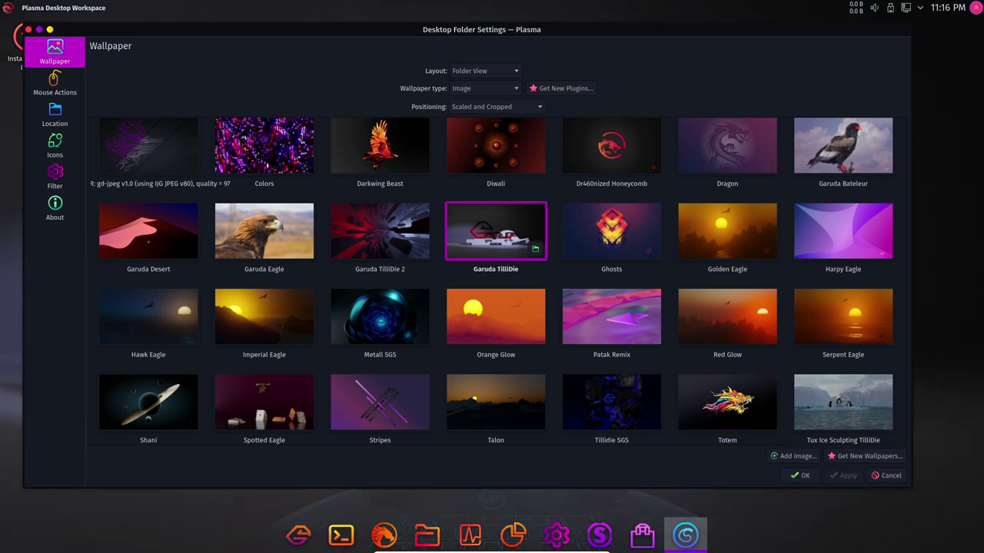
{"action": "key", "text": "Return"}
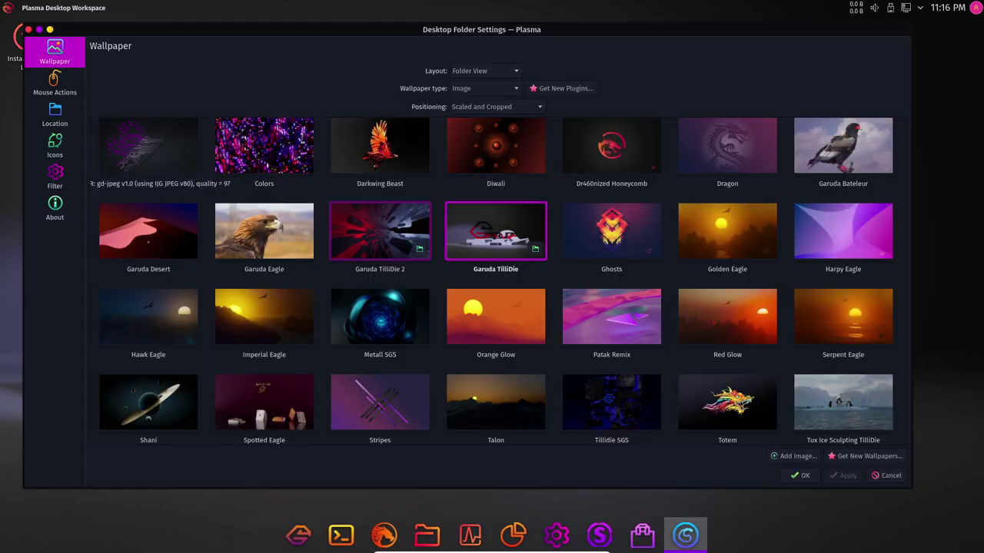
Step: Apply the Garuda Eagle golden eagle wallpaper and close the settings
{"action": "scroll", "coordinate": [380, 200], "scroll_direction": "down", "scroll_amount": 1}
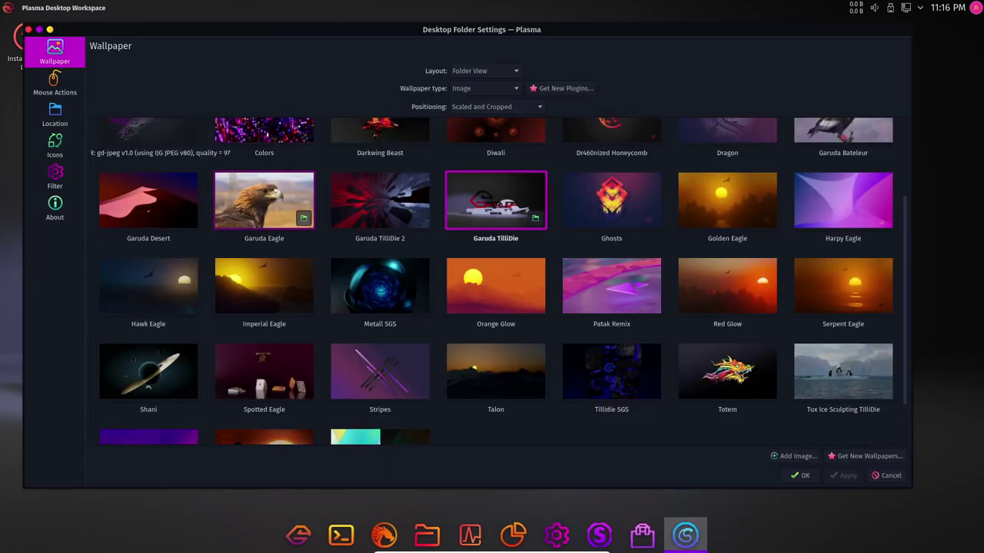
{"action": "left_click", "coordinate": [263, 200]}
{"action": "key", "text": "alt+a"}
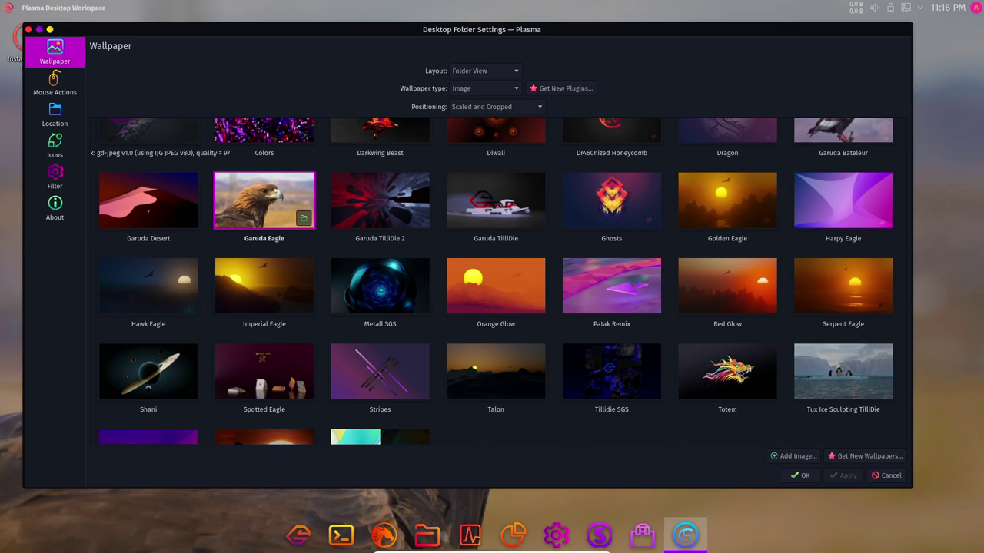
{"action": "key", "text": "Return"}
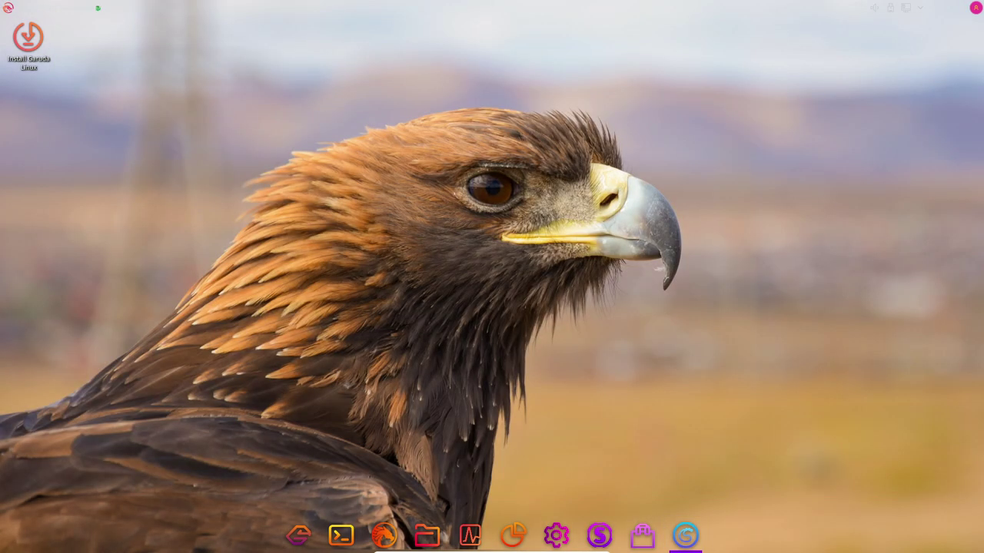